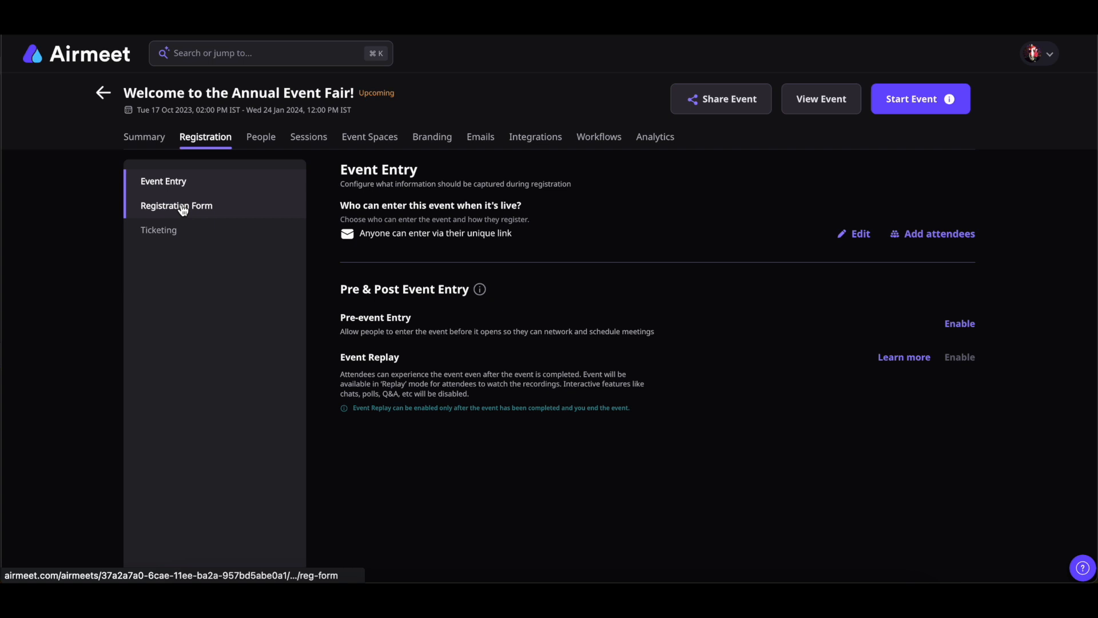
- Open the event's registration form for editing, make Job Title mandatory and move the Organization field above it
left_click(183, 207)
scroll(183, 209, "down", 1)
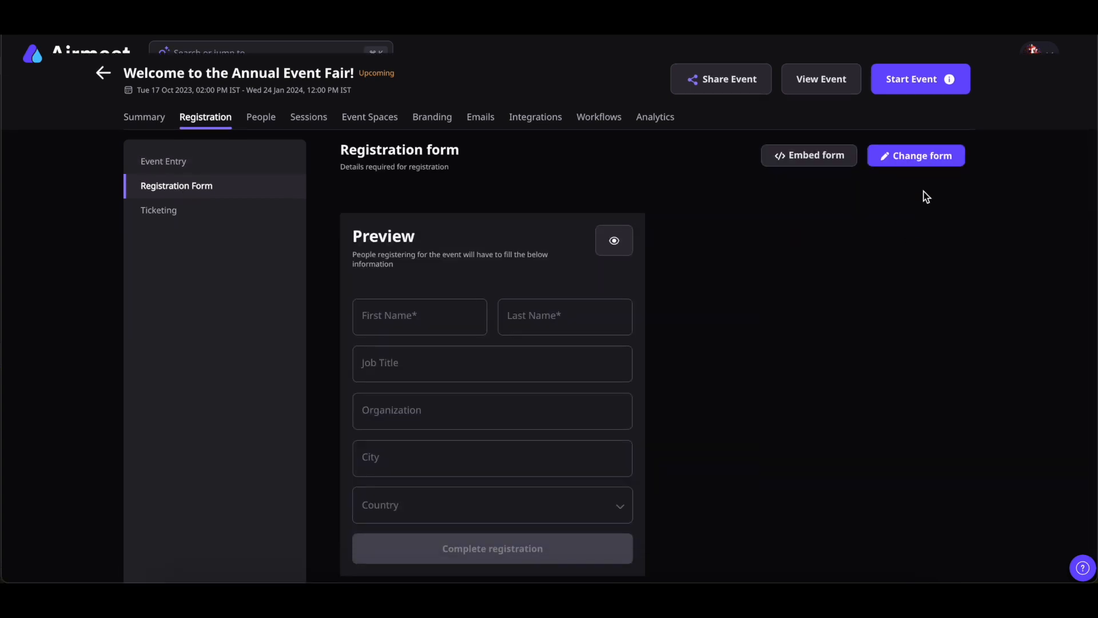
left_click(915, 158)
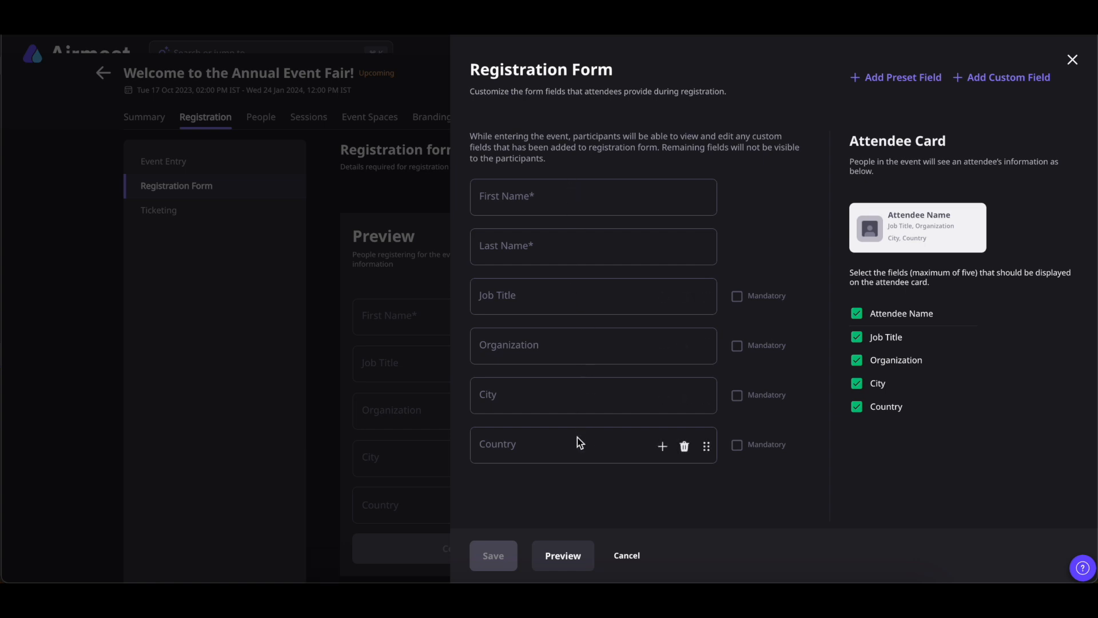
left_click(738, 297)
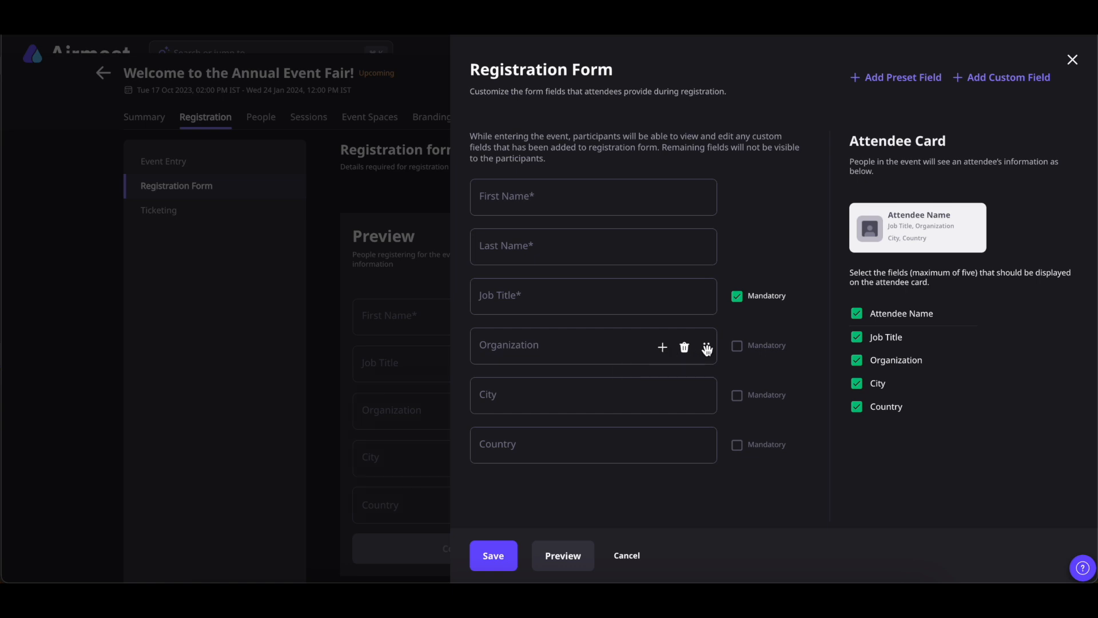
left_click_drag(707, 348, 706, 303)
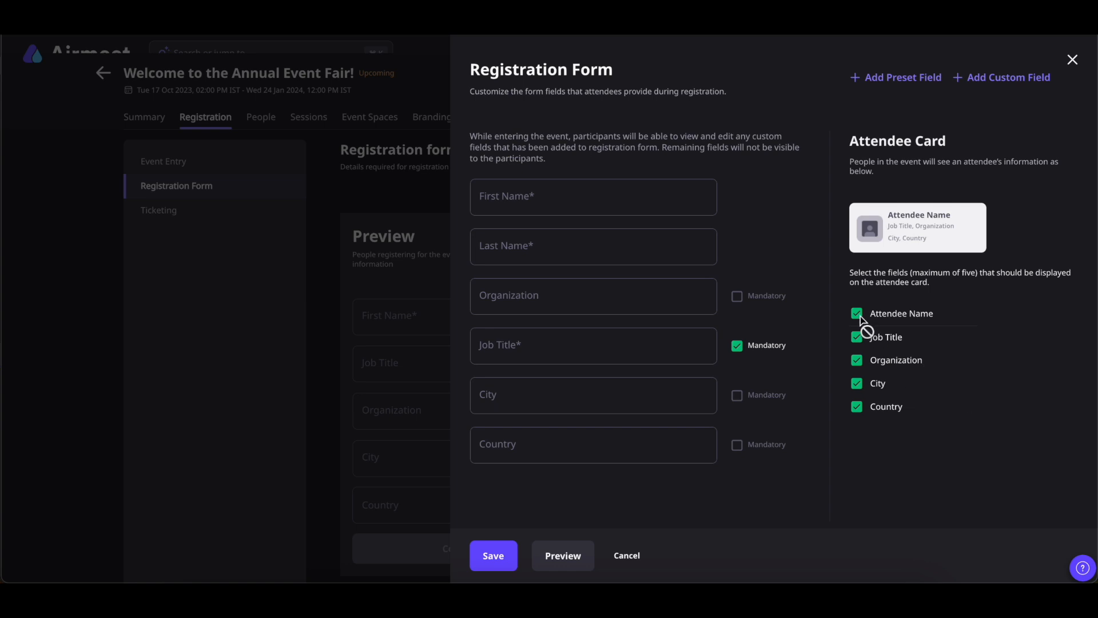
- Remove City from the attendee card and reorder its fields so Job Title comes after Country
left_click(857, 339)
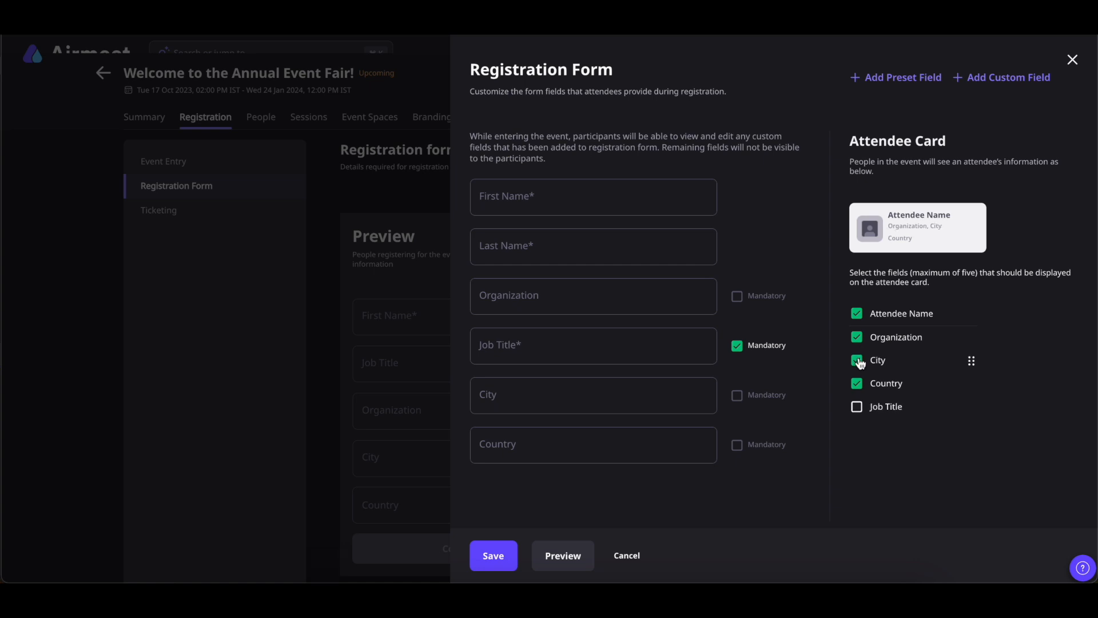
left_click(857, 360)
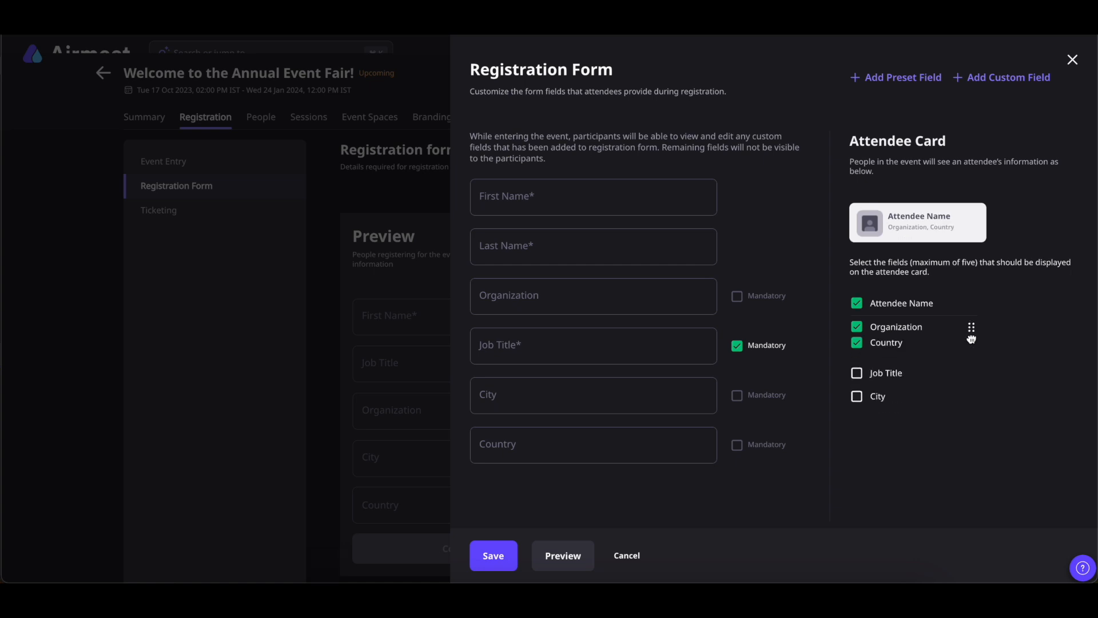
left_click(857, 374)
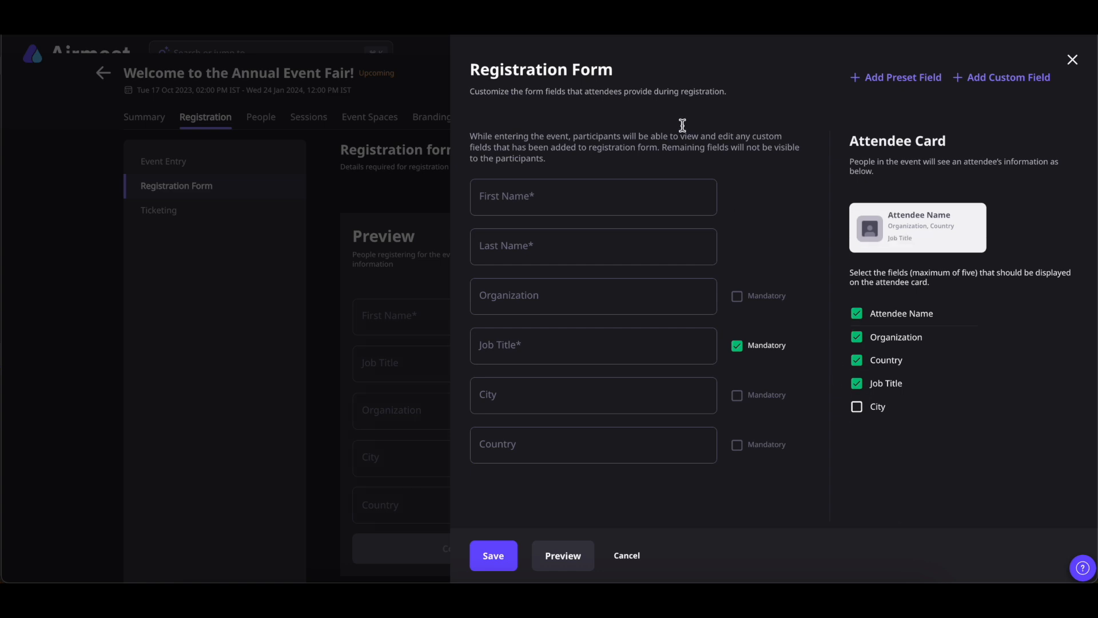
- Add the preset Phone Number field to the registration form
left_click(876, 81)
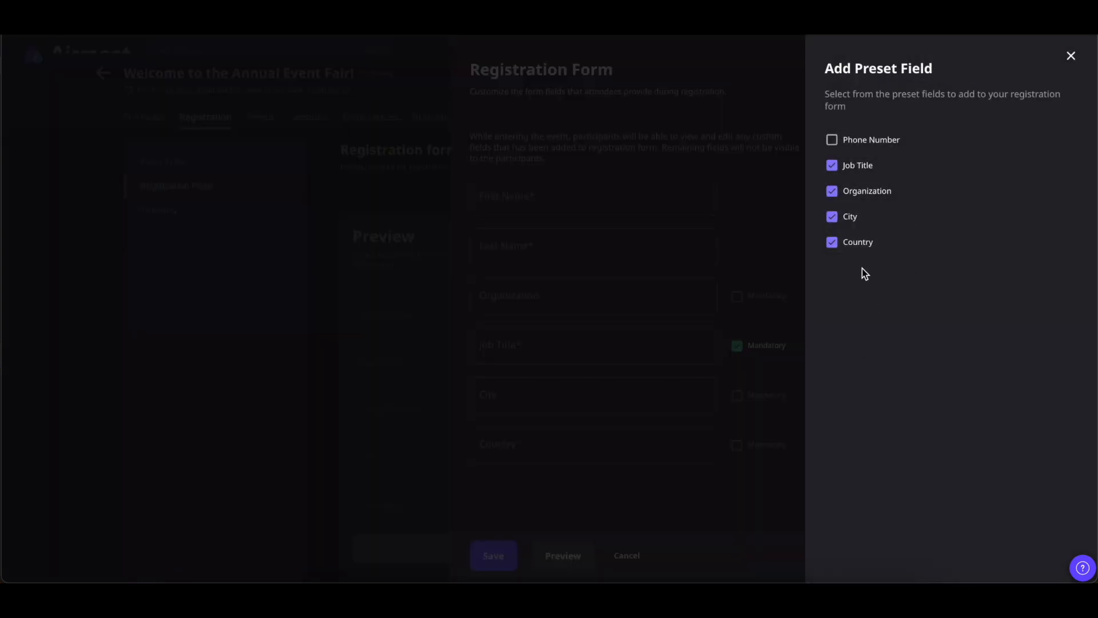
left_click(832, 140)
left_click(596, 393)
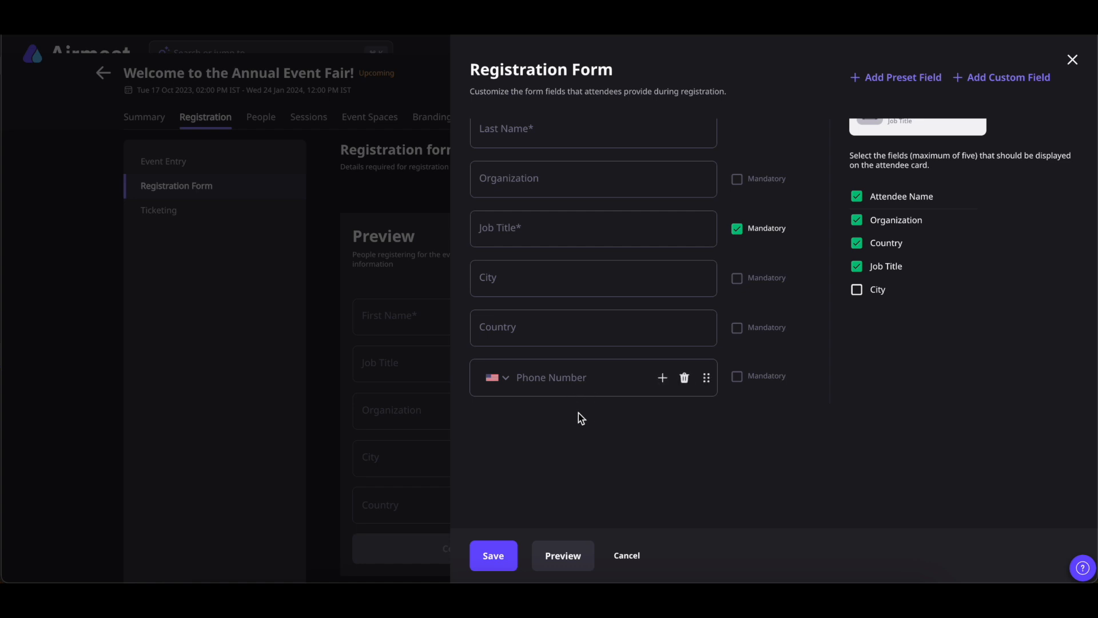
- Add a custom Short Text field labelled "Your University" to the registration form
scroll(909, 285, "up", 3)
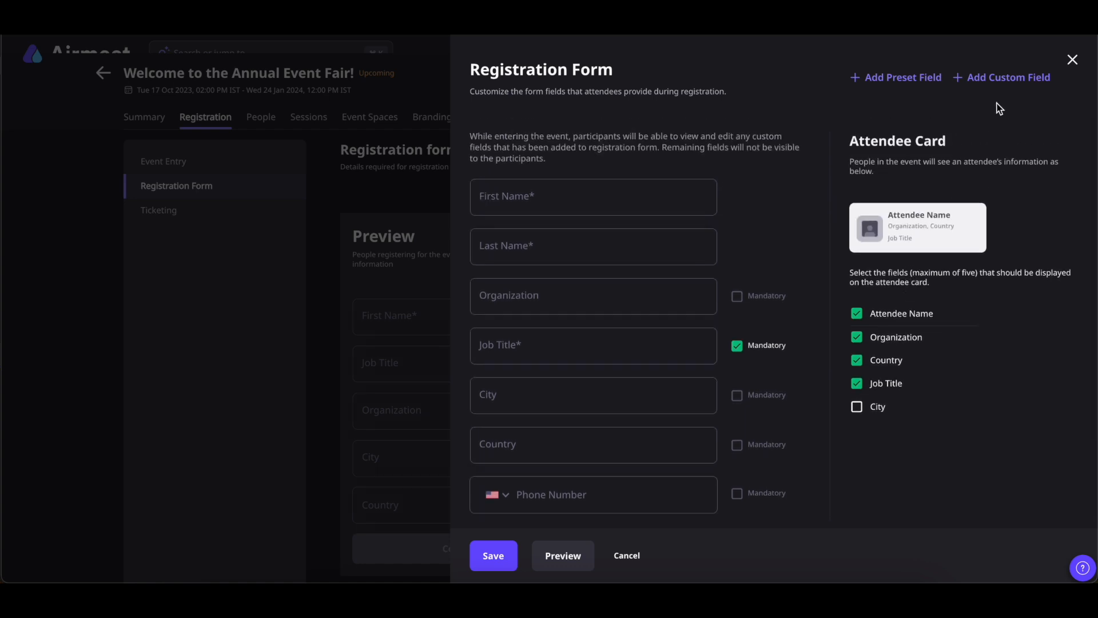
left_click(988, 80)
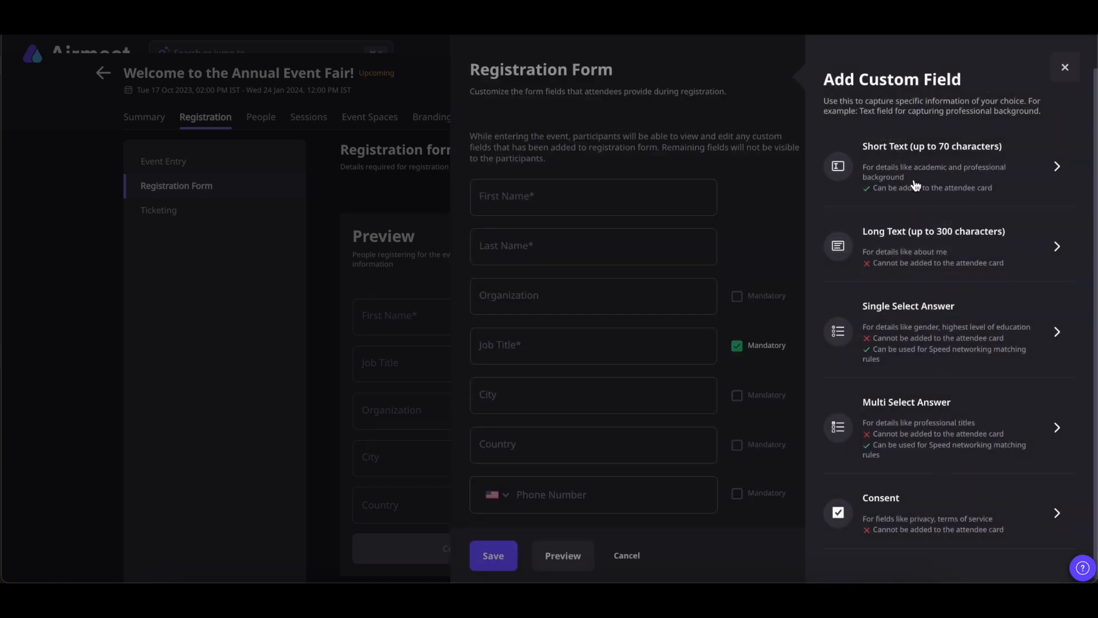
left_click(896, 176)
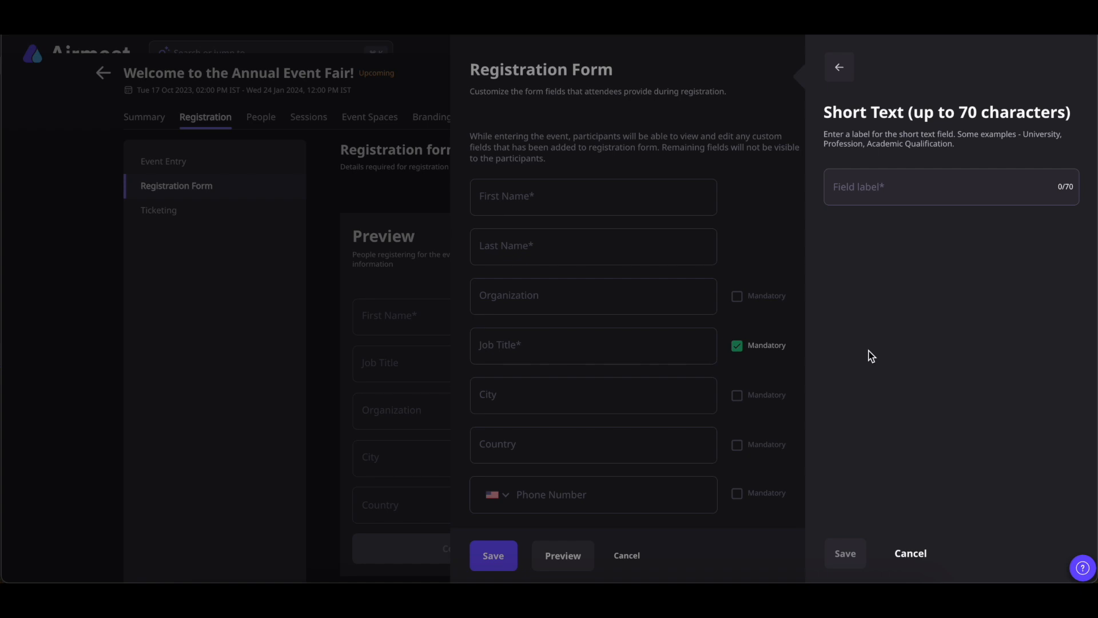
left_click(907, 191)
type("Your University")
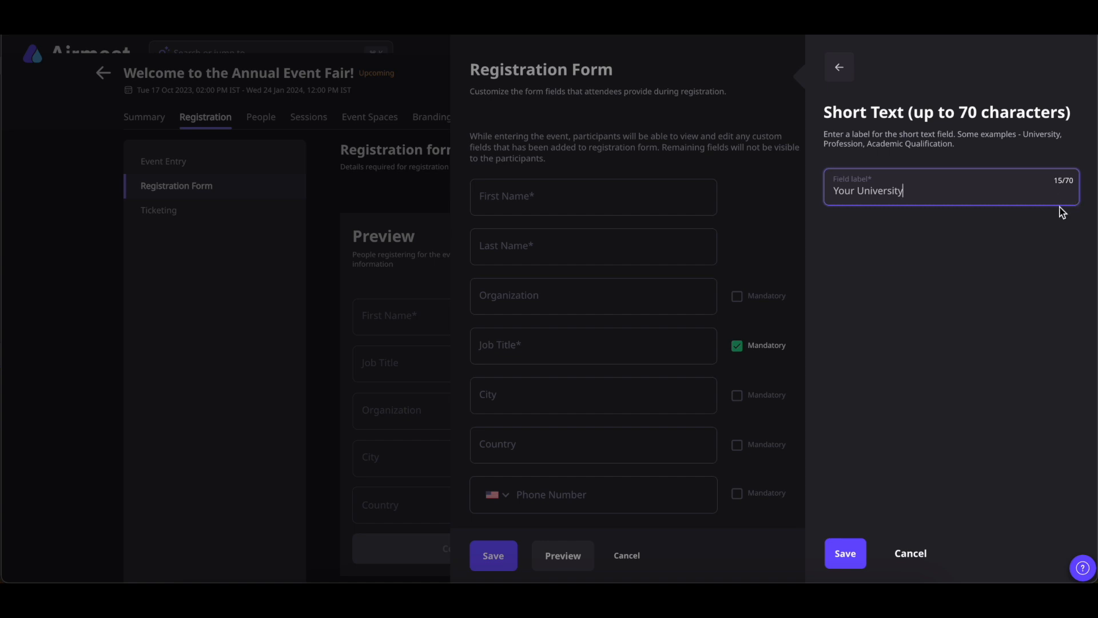
left_click(845, 553)
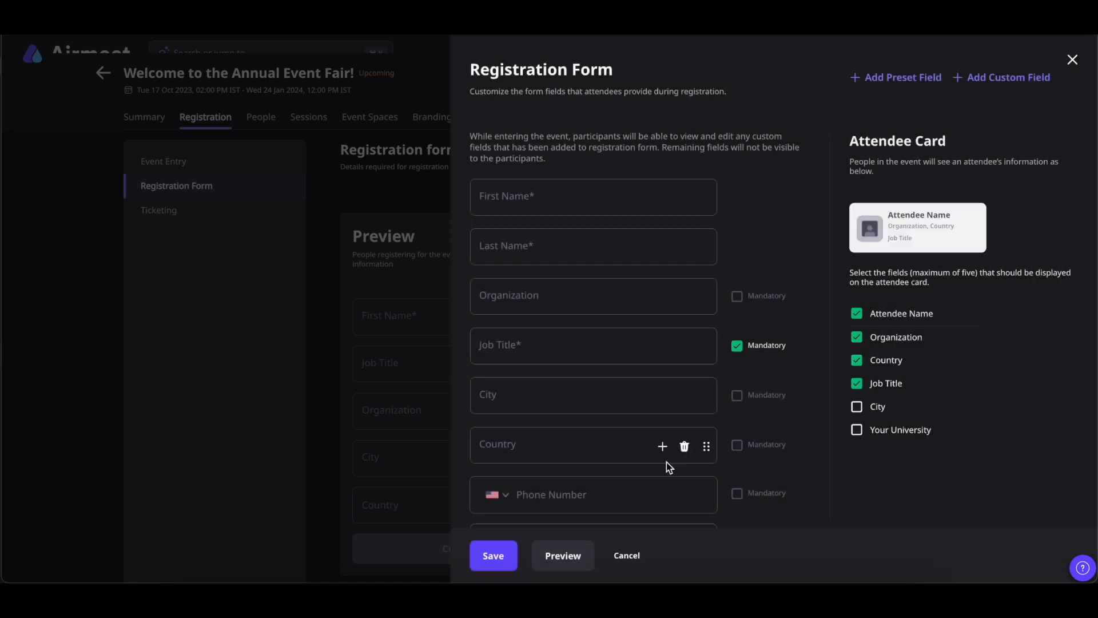
- Make the Your University field mandatory and include it on the attendee card
scroll(667, 462, "down", 3)
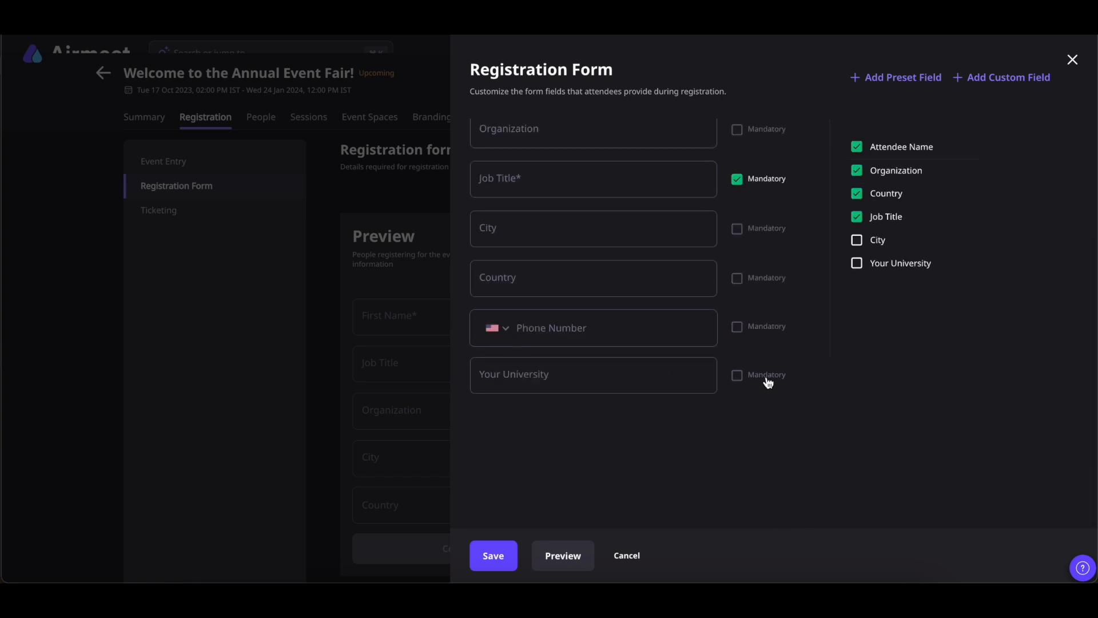
left_click(737, 379)
scroll(656, 458, "up", 1)
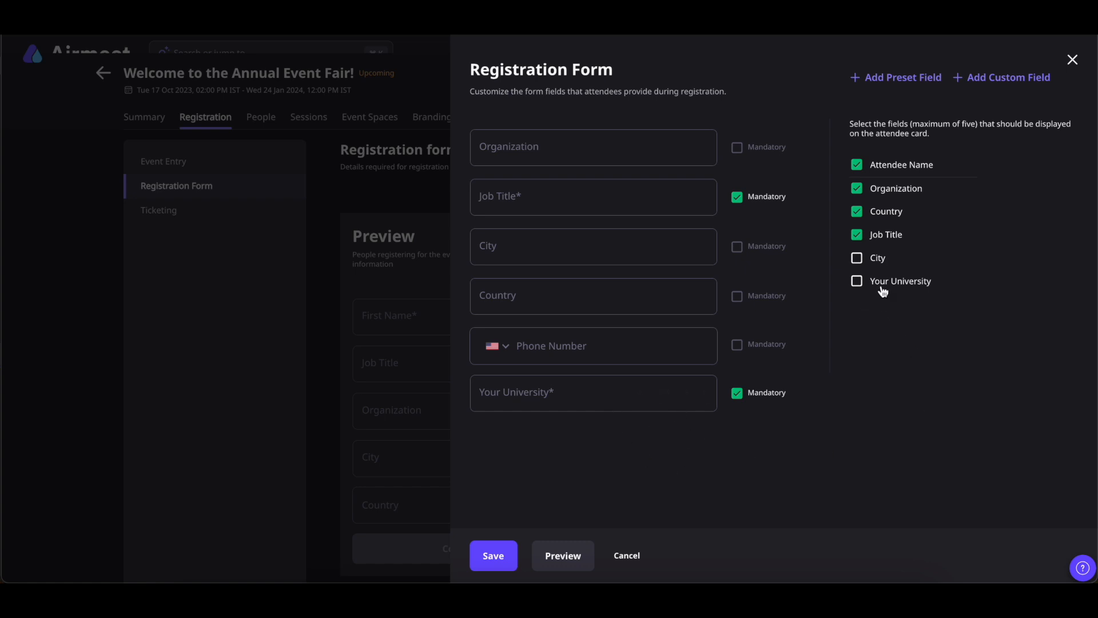
left_click(857, 281)
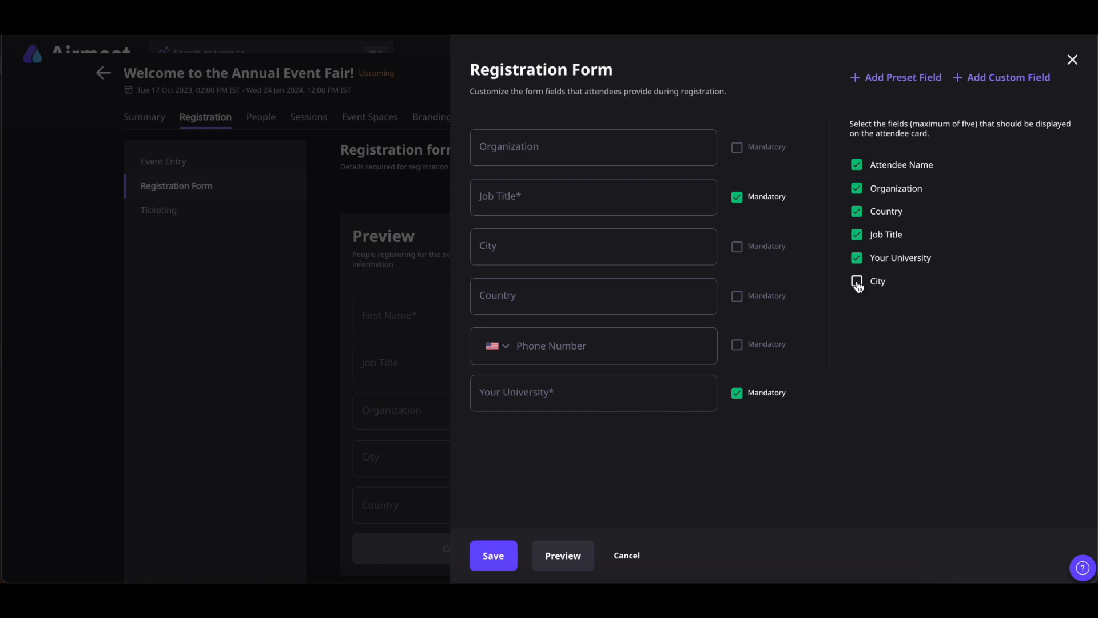
- Add a custom Long Text field labelled "About me" to the registration form
scroll(893, 295, "up", 3)
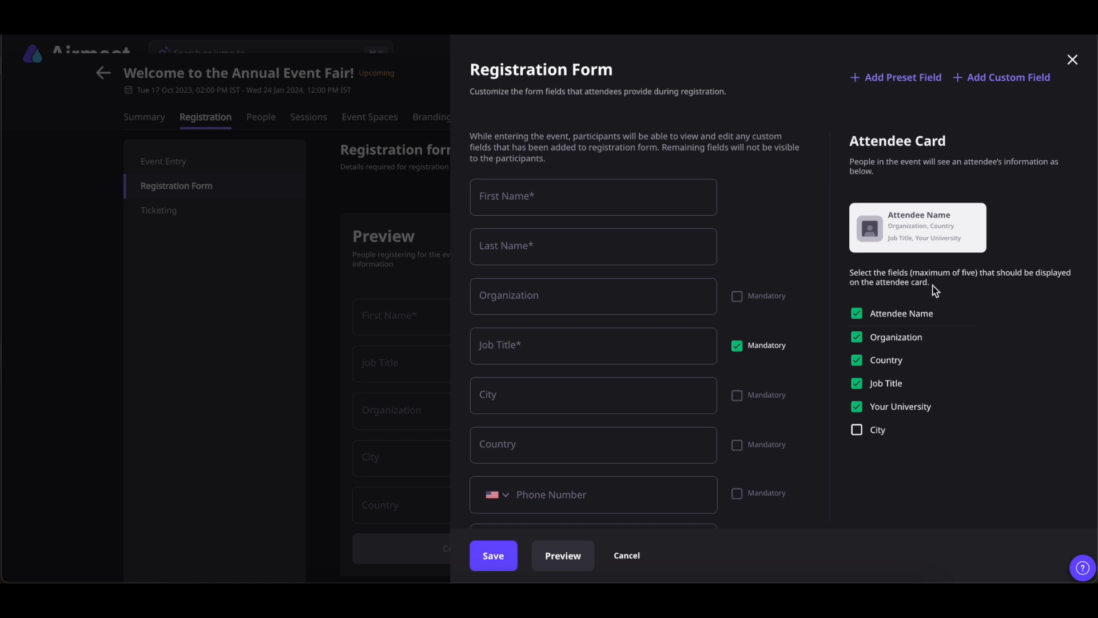
left_click(995, 81)
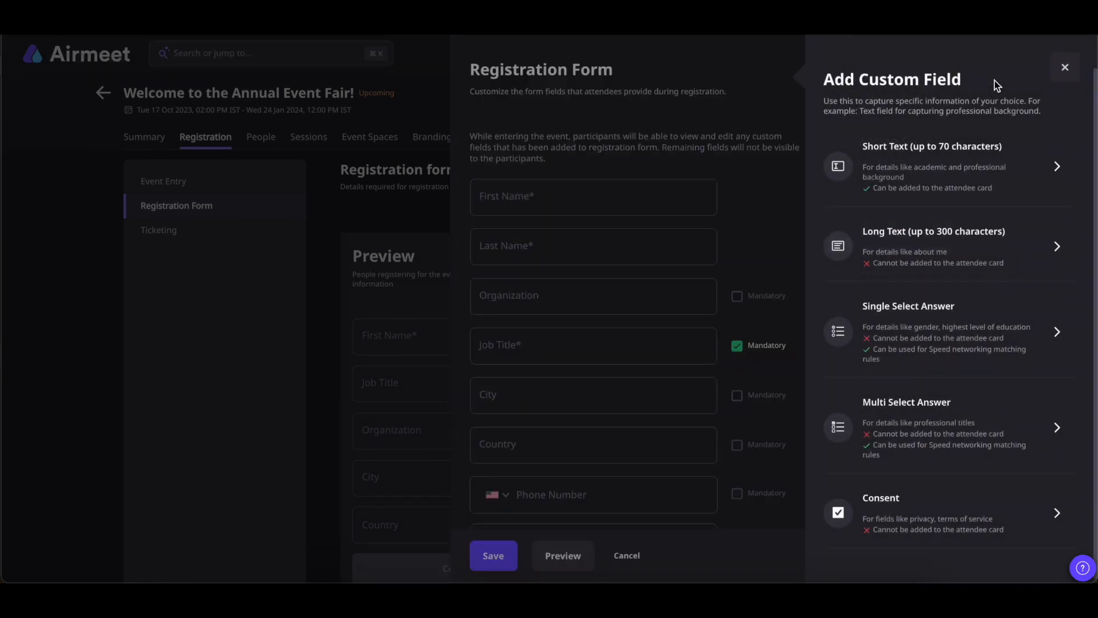
left_click(932, 245)
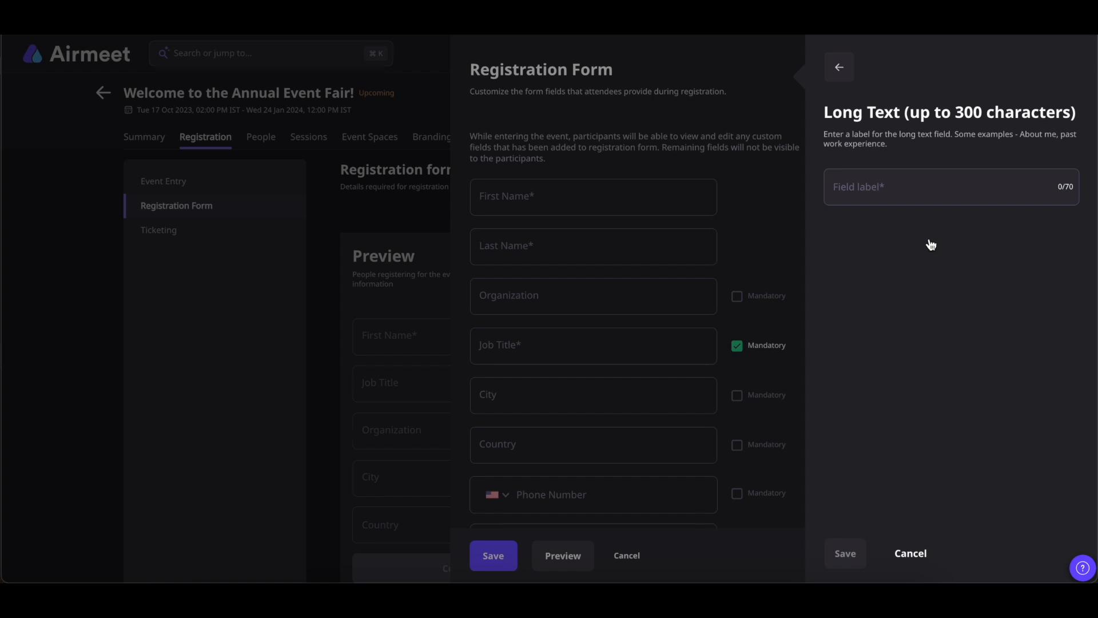
left_click(919, 197)
type("About me")
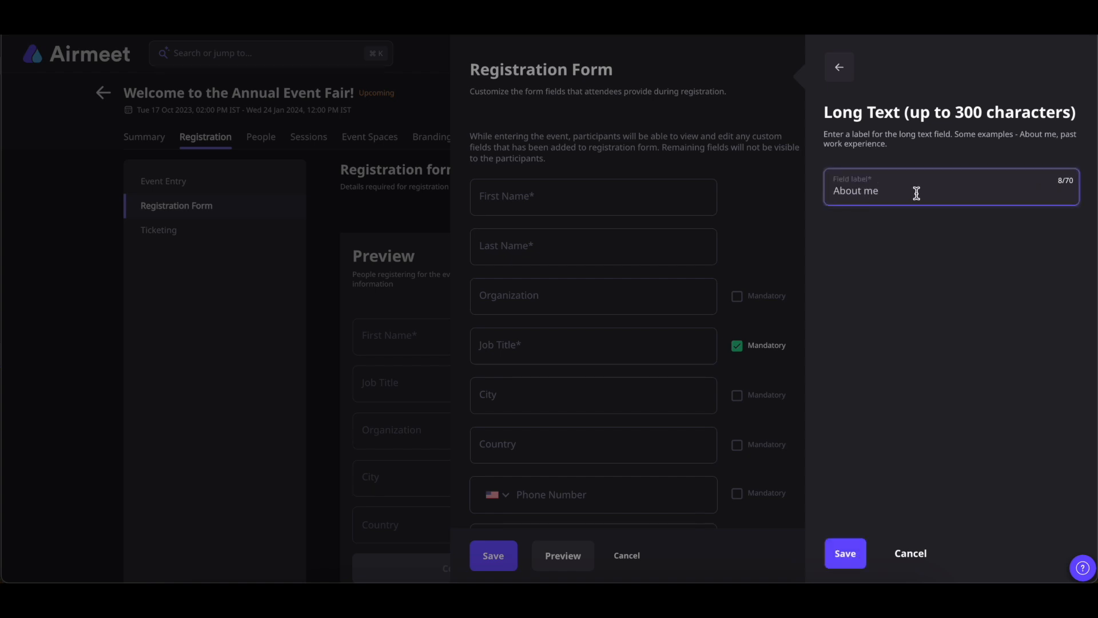
left_click(846, 554)
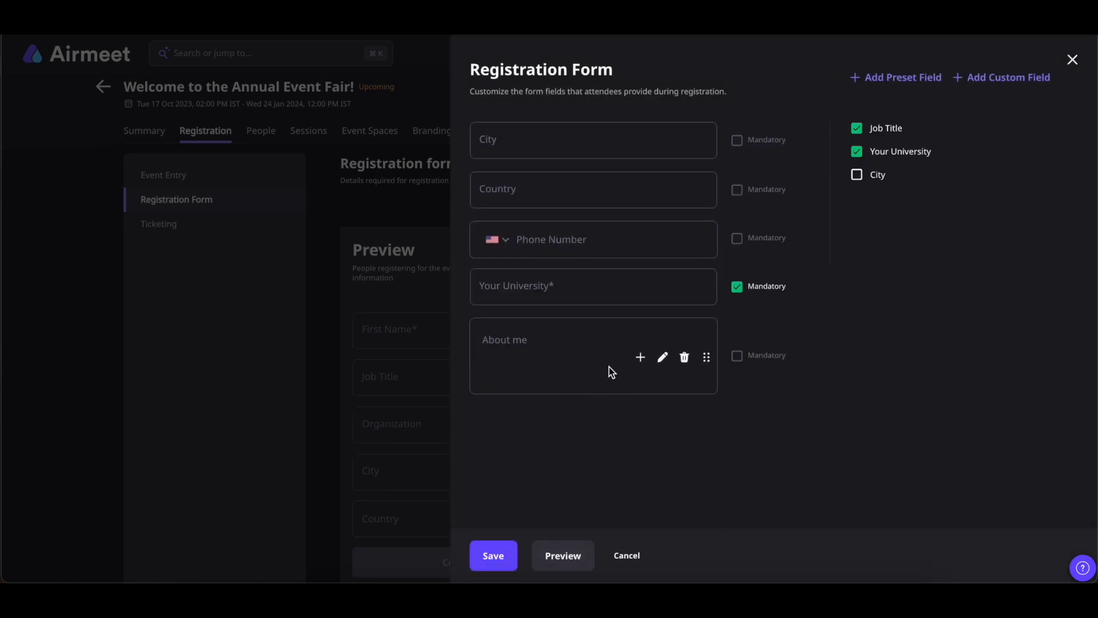
- Add a custom Single Select Answer field labelled "Gender" with the options Male, Female and Others
scroll(908, 218, "up", 5)
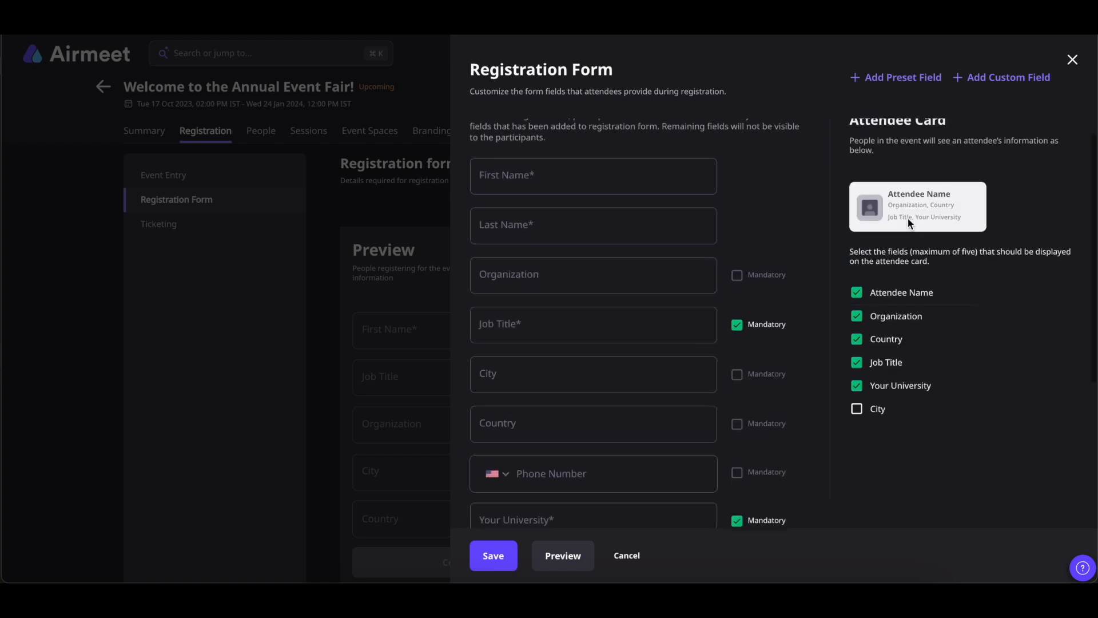
left_click(990, 77)
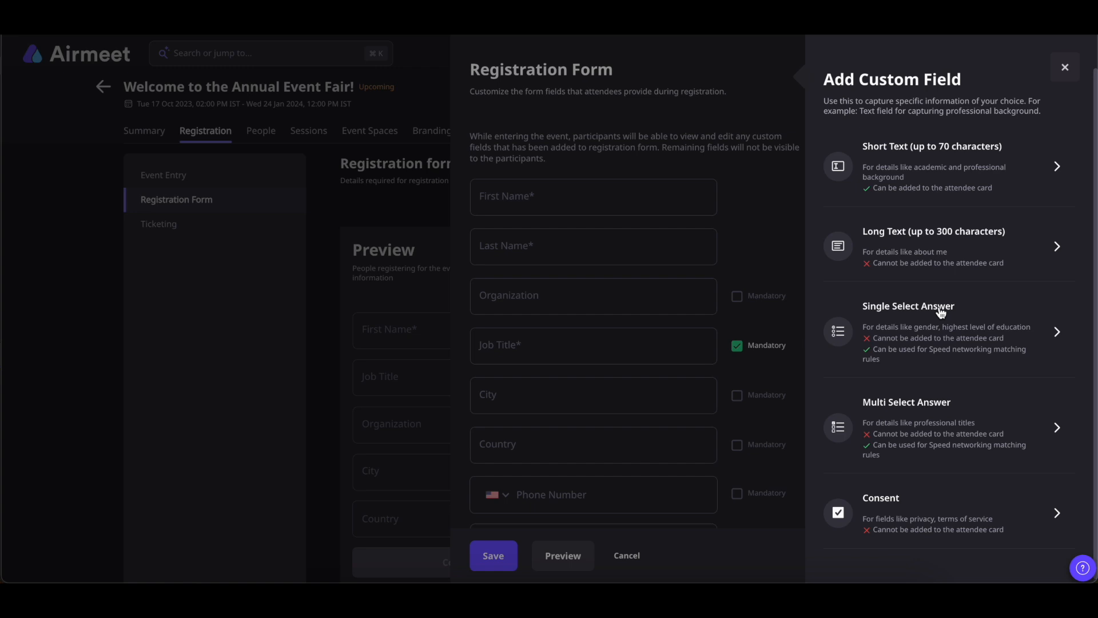
left_click(910, 340)
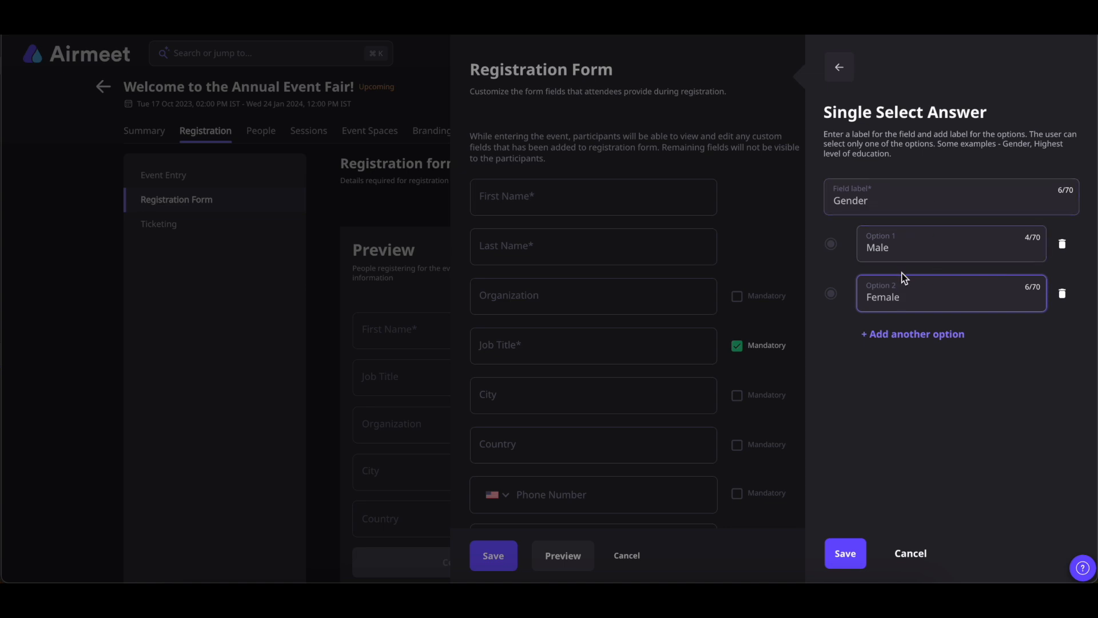
left_click(895, 342)
type("Others")
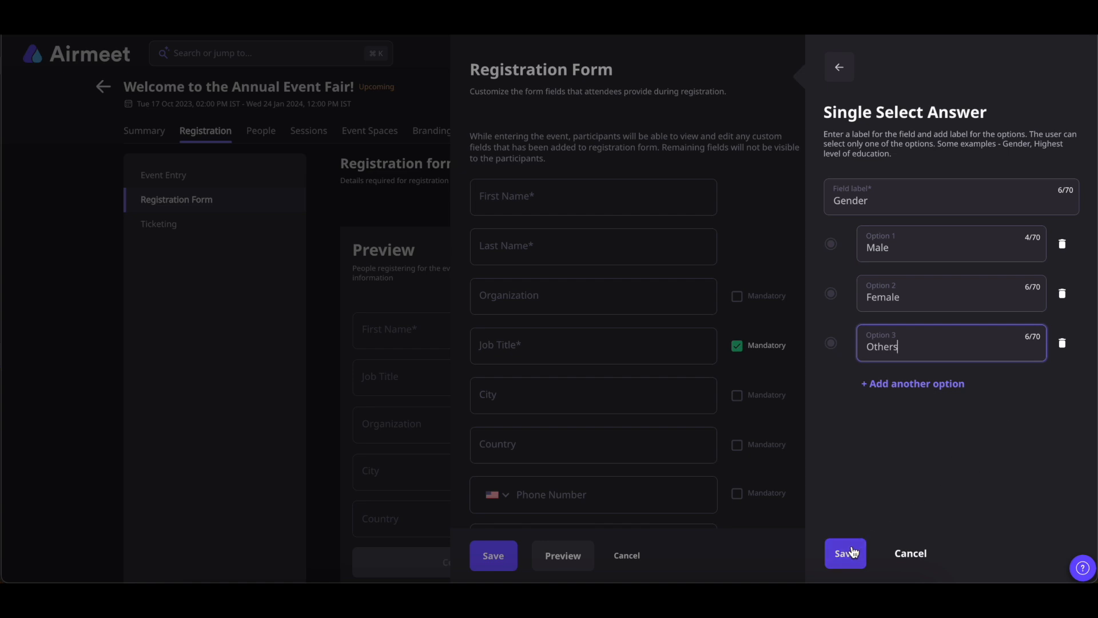
left_click(847, 552)
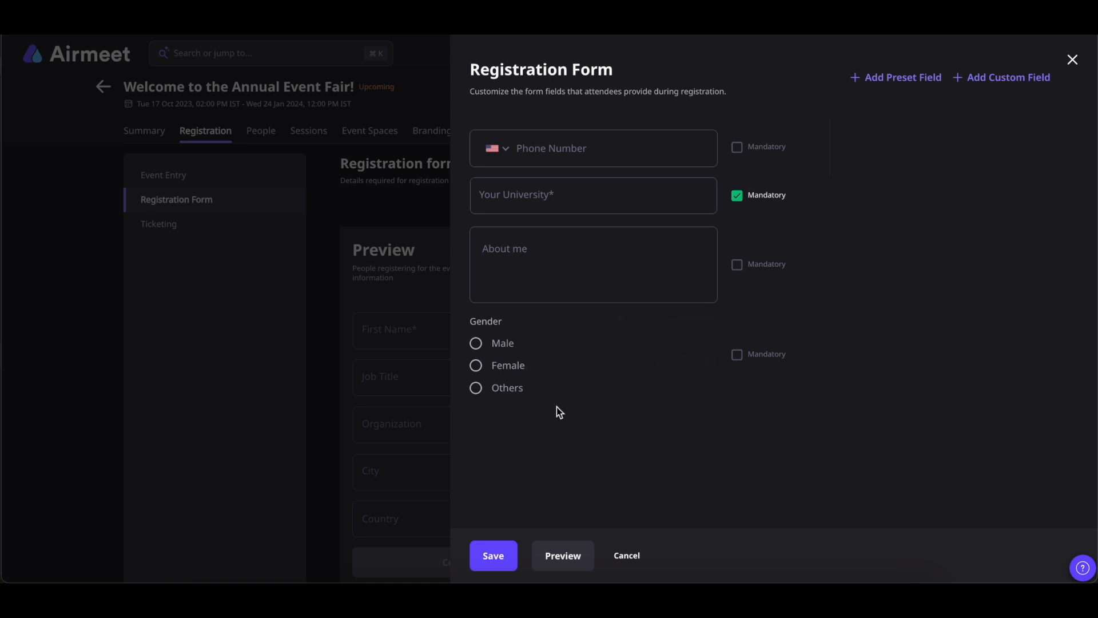
- Add a custom Multi Select Answer field labelled "Location Preferences" with the options Asia, America, Africa and Remote
mouse_move(539, 398)
left_click(995, 78)
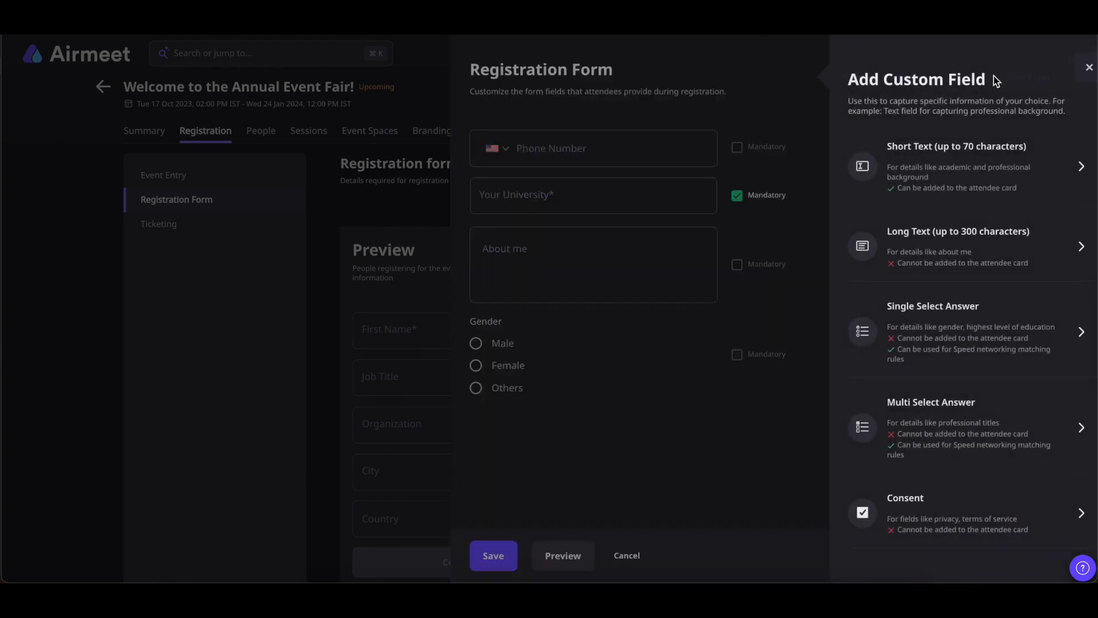
left_click(912, 437)
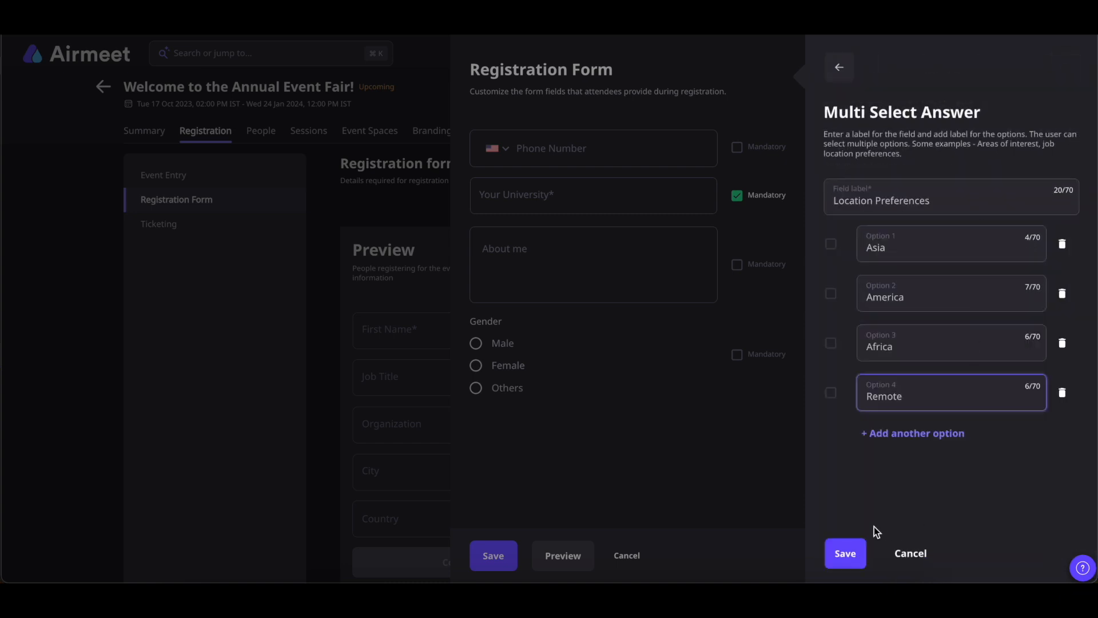
left_click(846, 553)
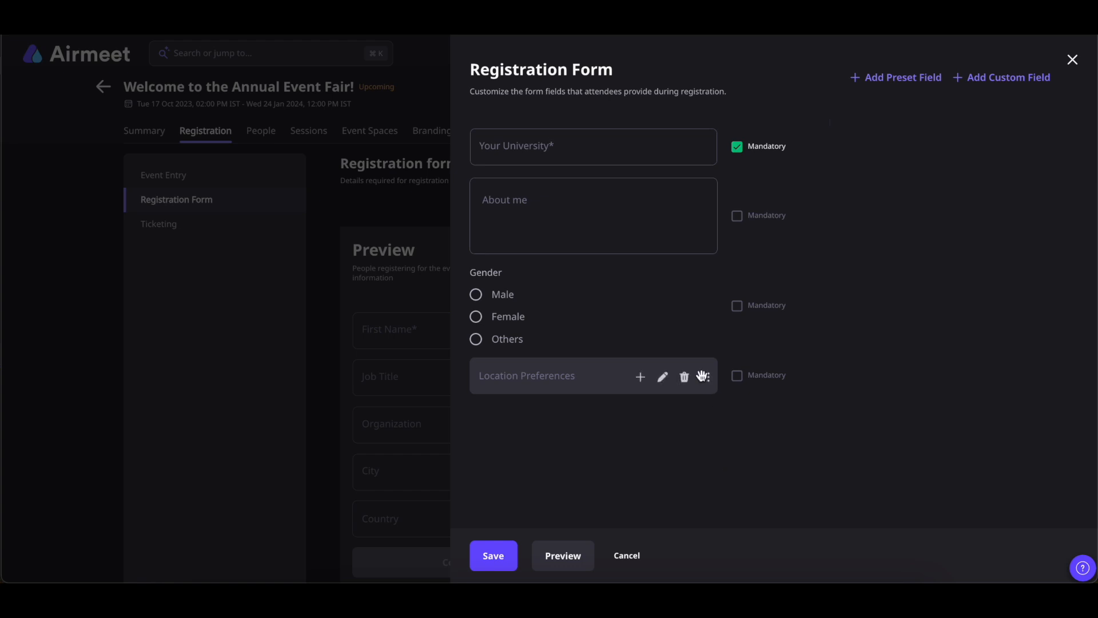
- Add a Consent field reading "I agree to the terms and condition." and link the words "terms and condition" to the copied web address
left_click(994, 81)
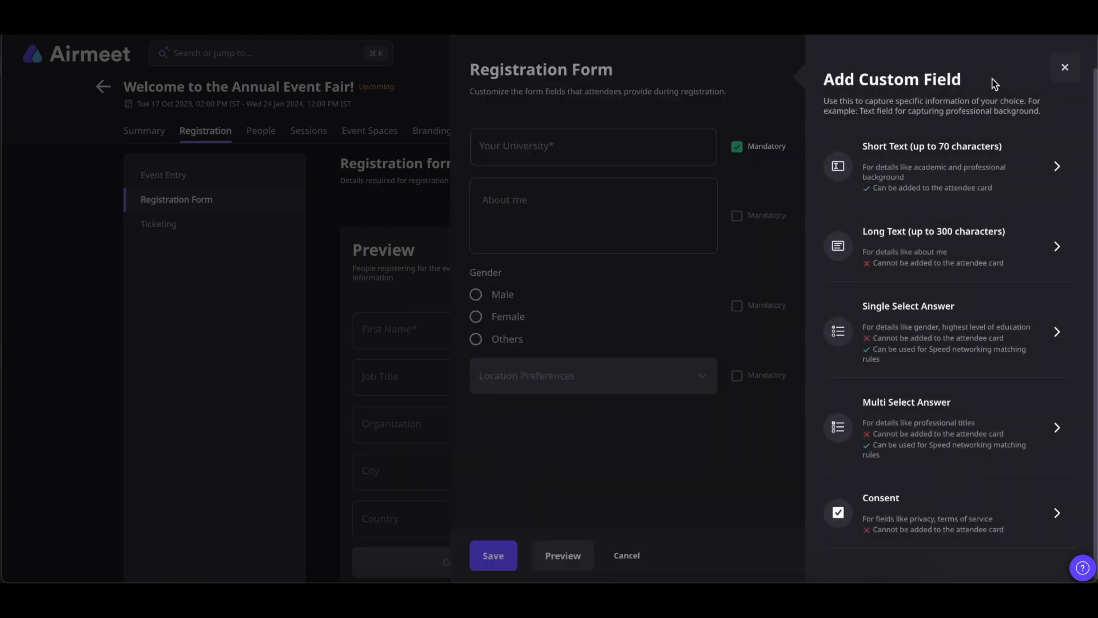
left_click(896, 512)
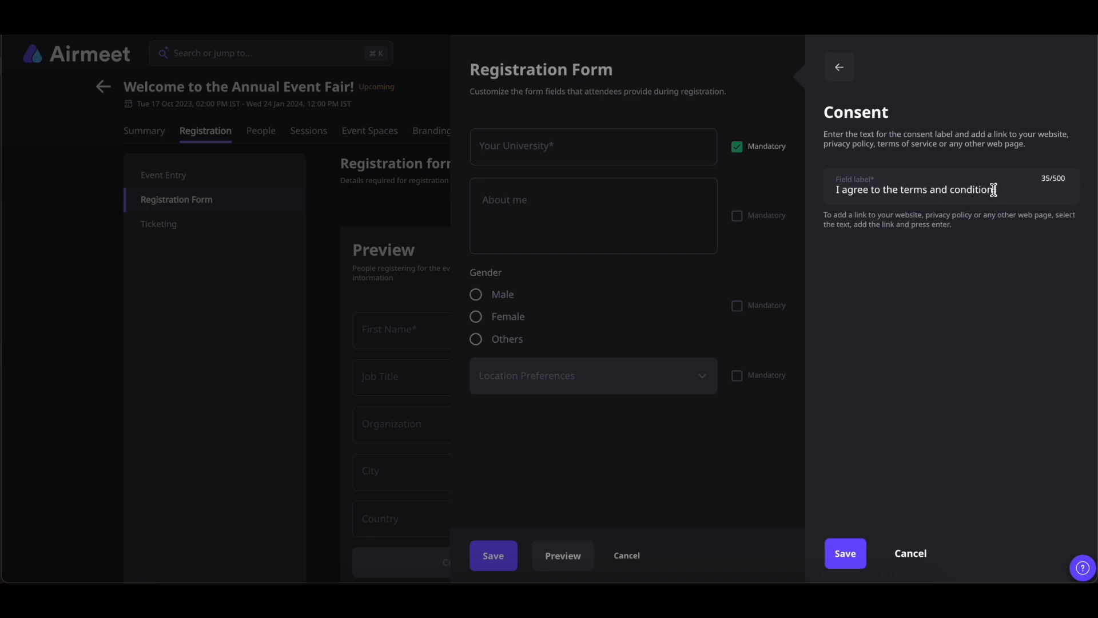
left_click_drag(994, 189, 901, 190)
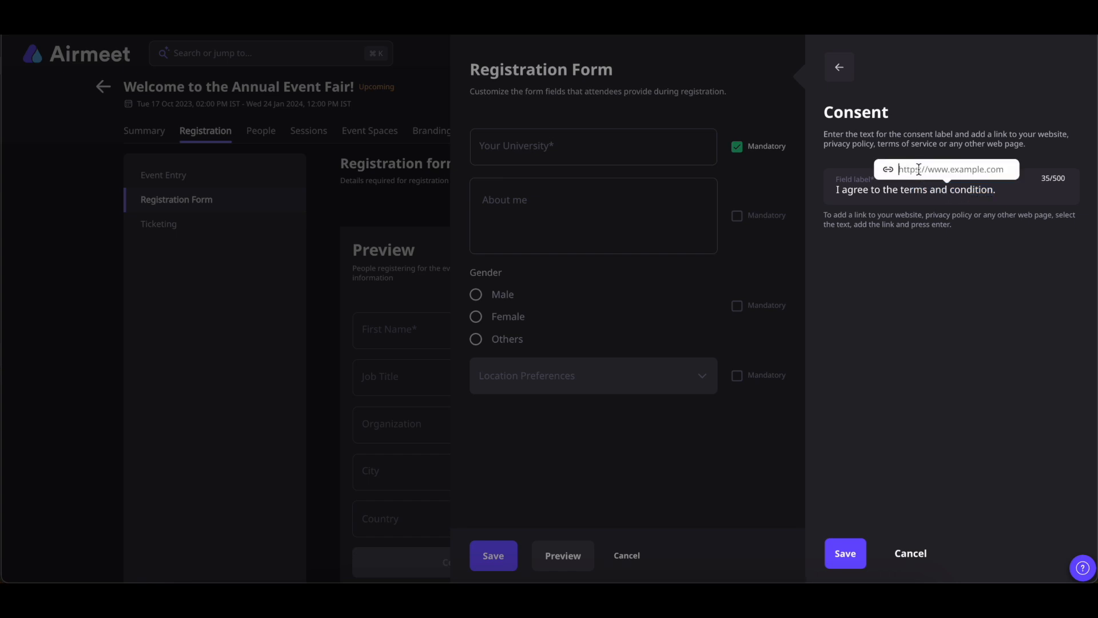
key("ctrl+v")
key("Return")
left_click(963, 229)
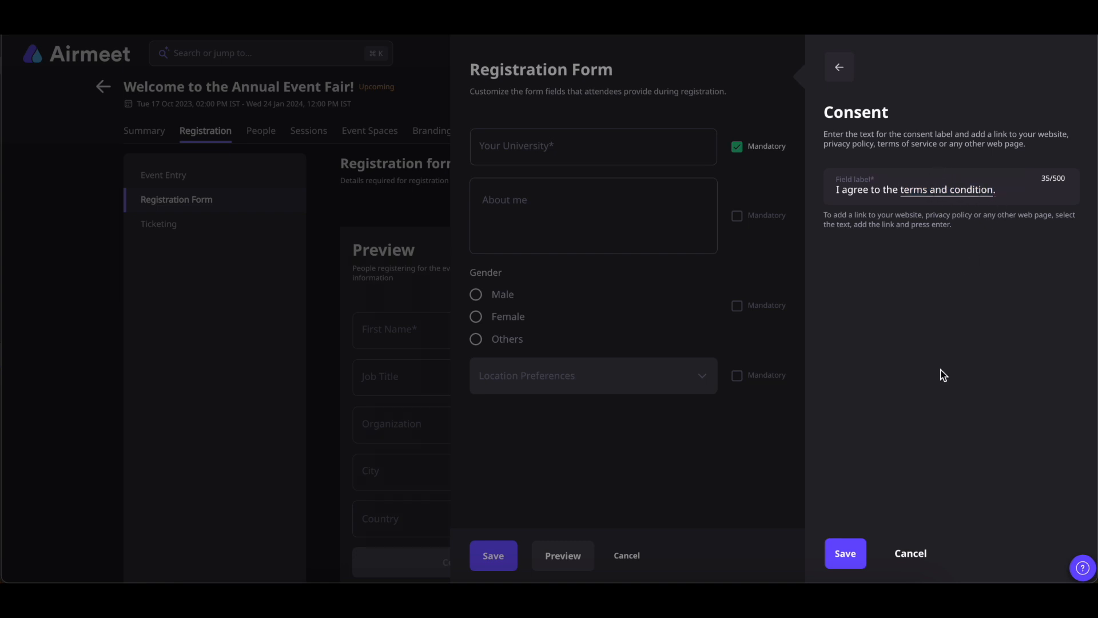
left_click(853, 555)
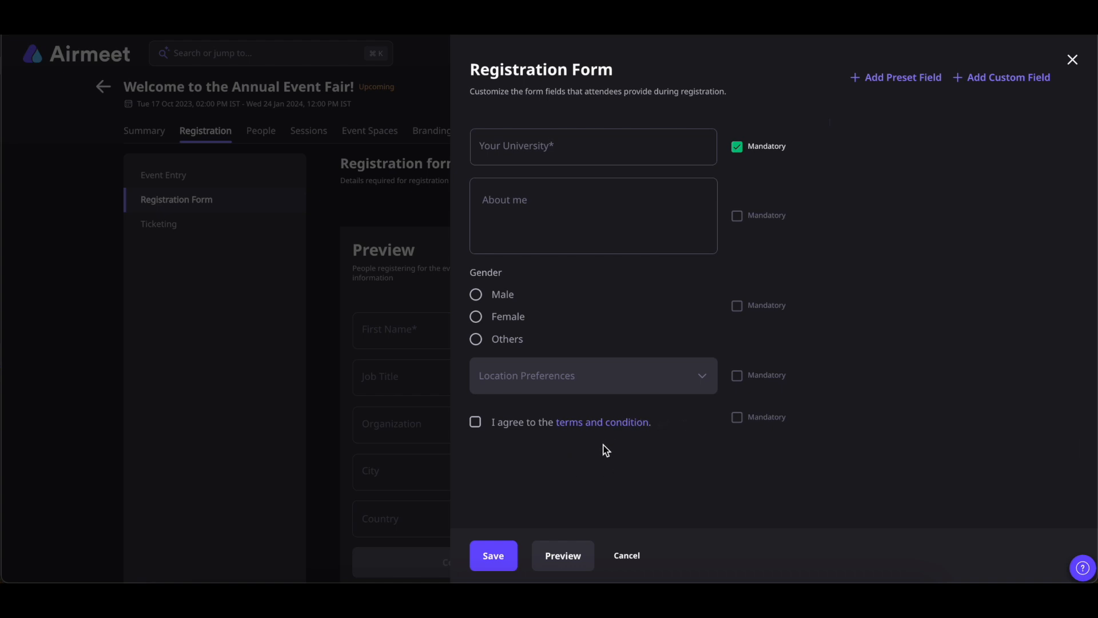
- Make the terms and condition consent field mandatory, and save the registration form after reviewing its preview
left_click(739, 420)
mouse_move(673, 426)
left_click(564, 555)
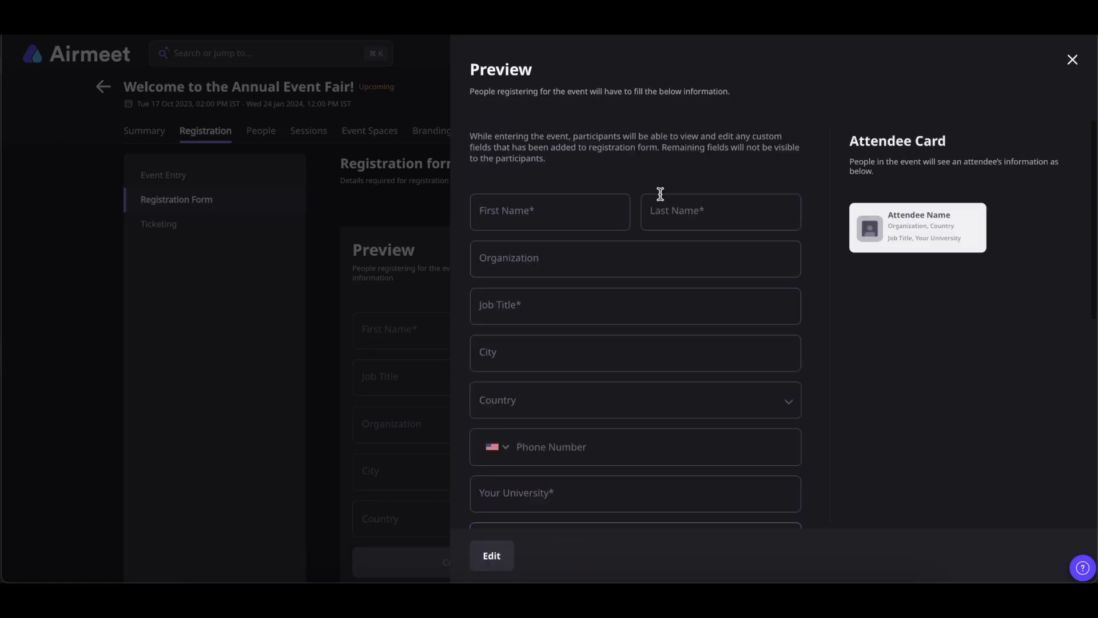
scroll(994, 230, "down", 10)
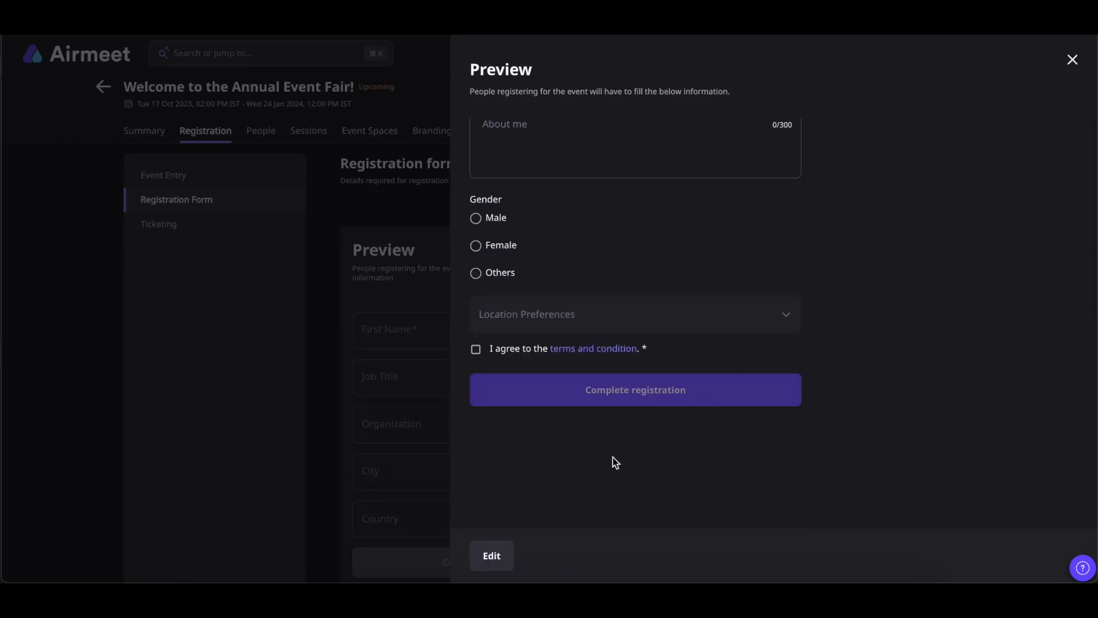
left_click(501, 556)
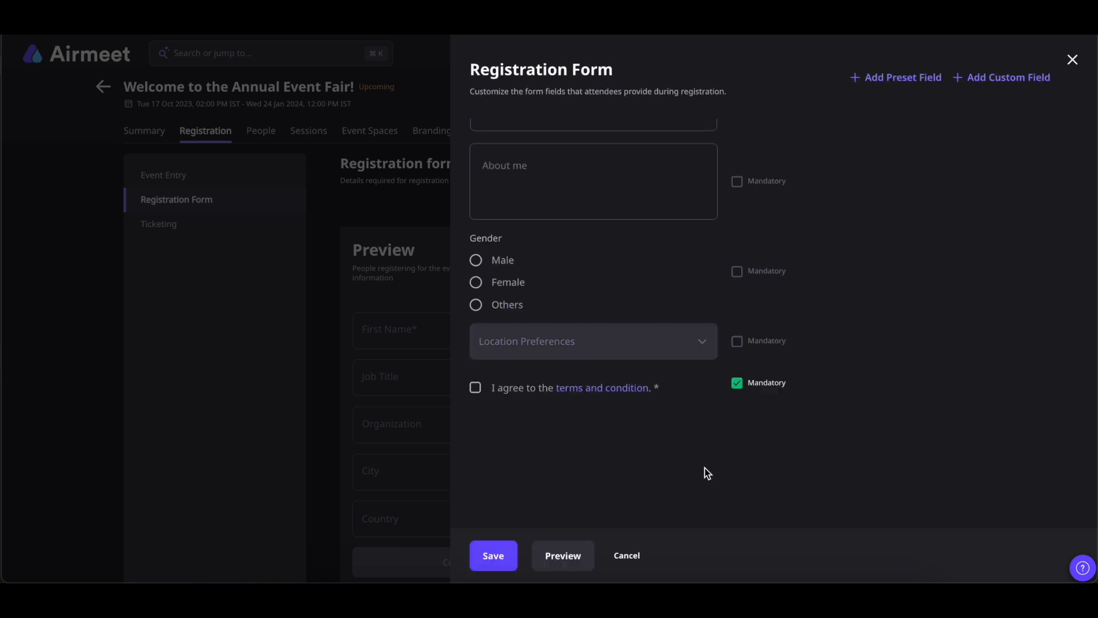
left_click(496, 558)
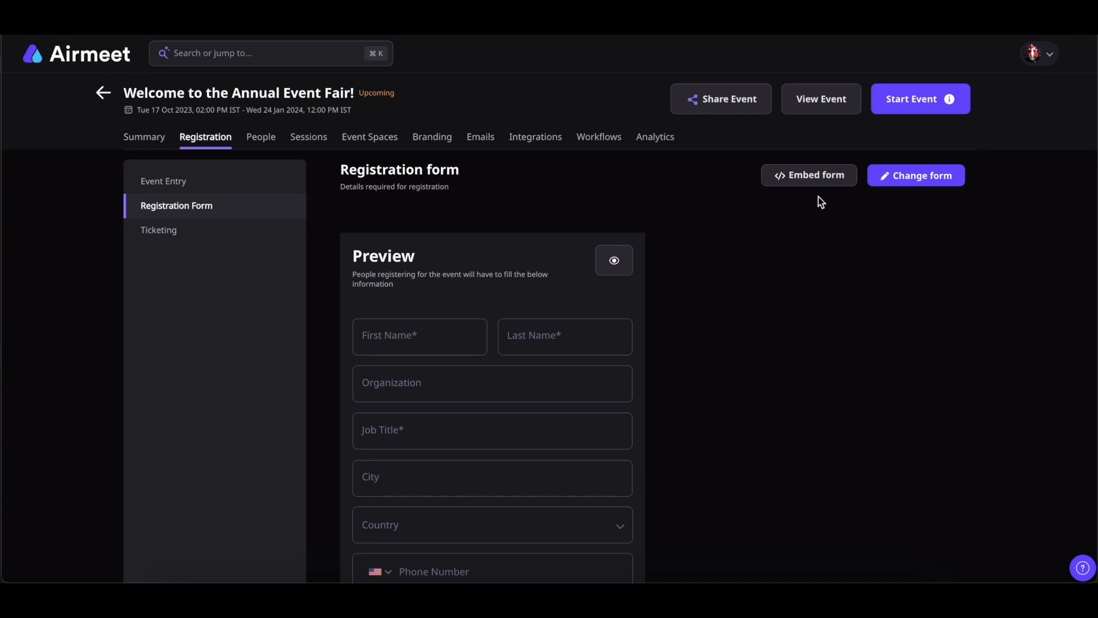
- Open the embed settings of the registration form and choose the Light ambience theme with the blue background color
left_click(813, 182)
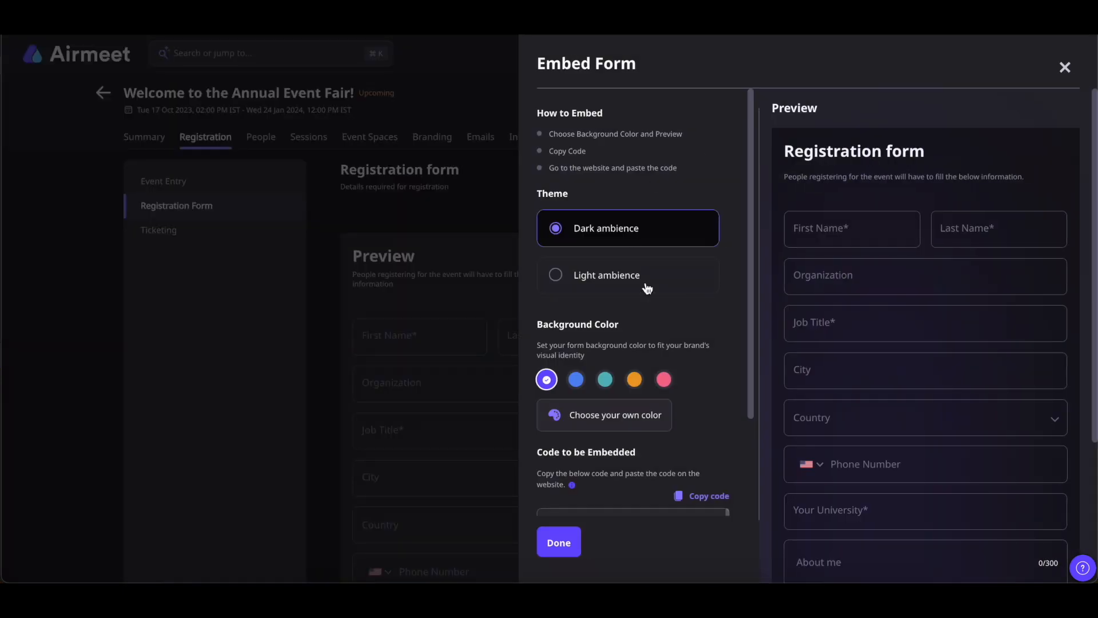
left_click(598, 283)
scroll(598, 282, "down", 2)
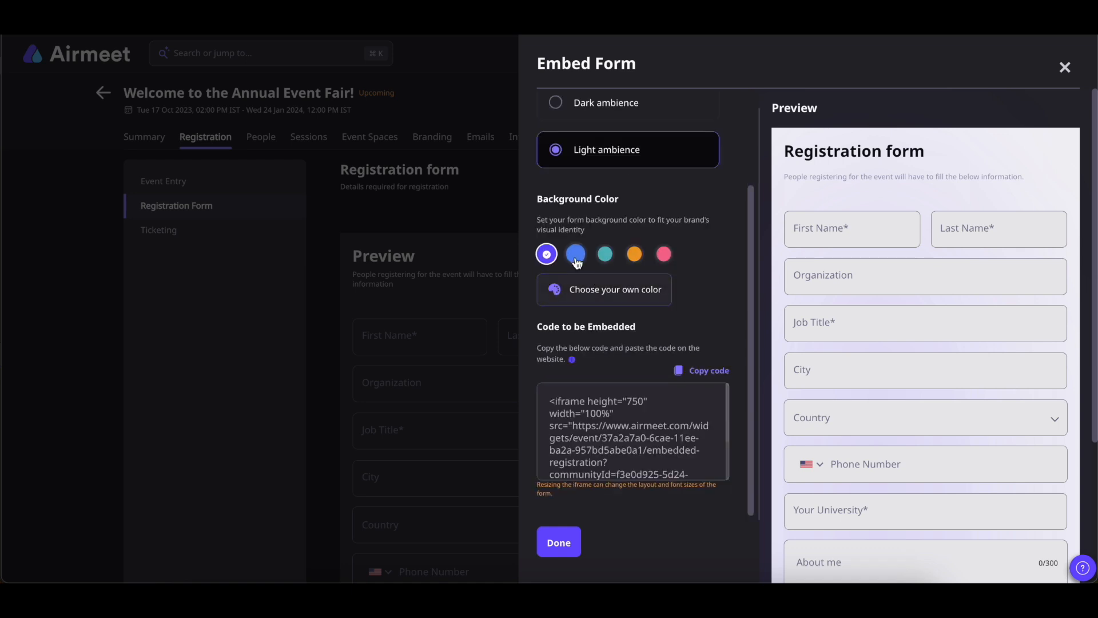
left_click(576, 255)
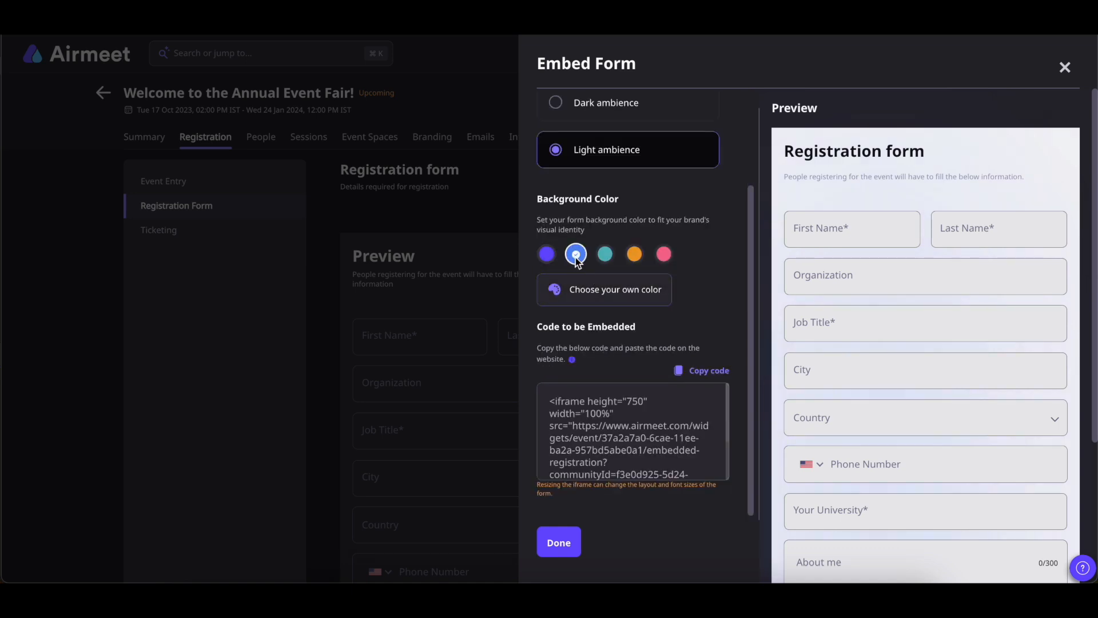
- Set a custom purple background color, #9954f2 with hue 266, for the embedded form and copy its embed code
left_click(573, 289)
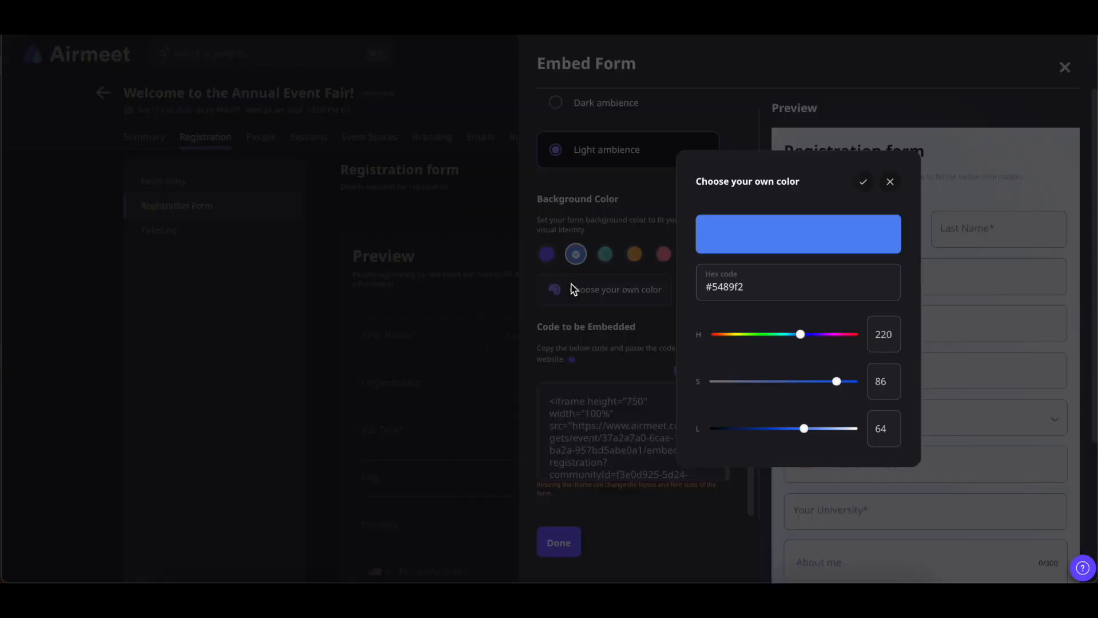
left_click(734, 286)
mouse_move(800, 335)
left_mouse_down()
mouse_move(768, 335)
mouse_move(820, 334)
left_mouse_up()
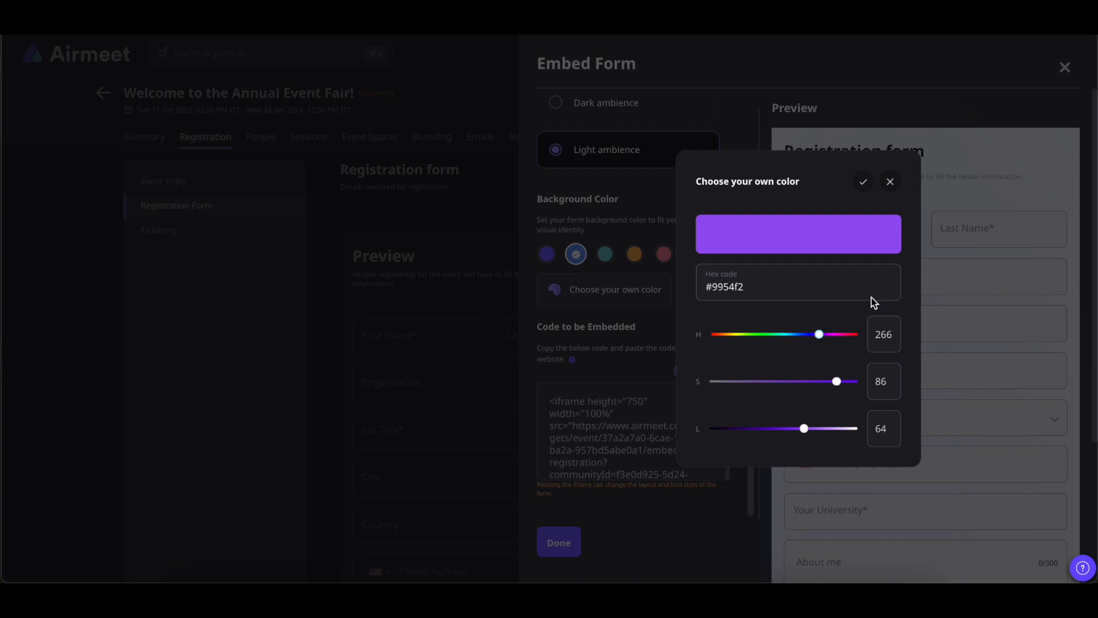
left_click(864, 182)
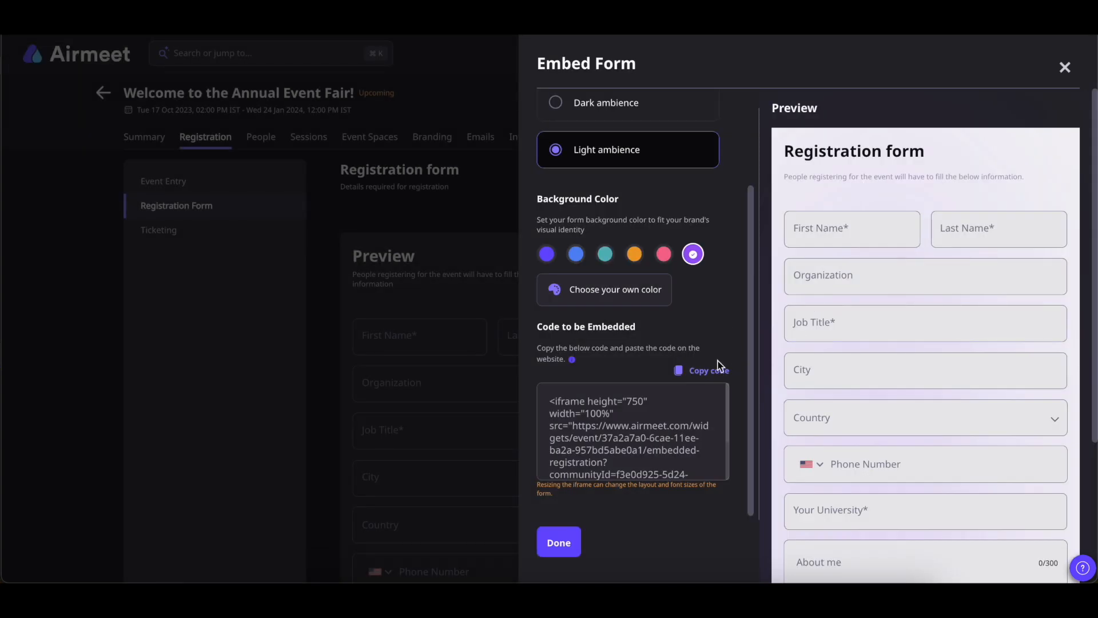
left_click(708, 372)
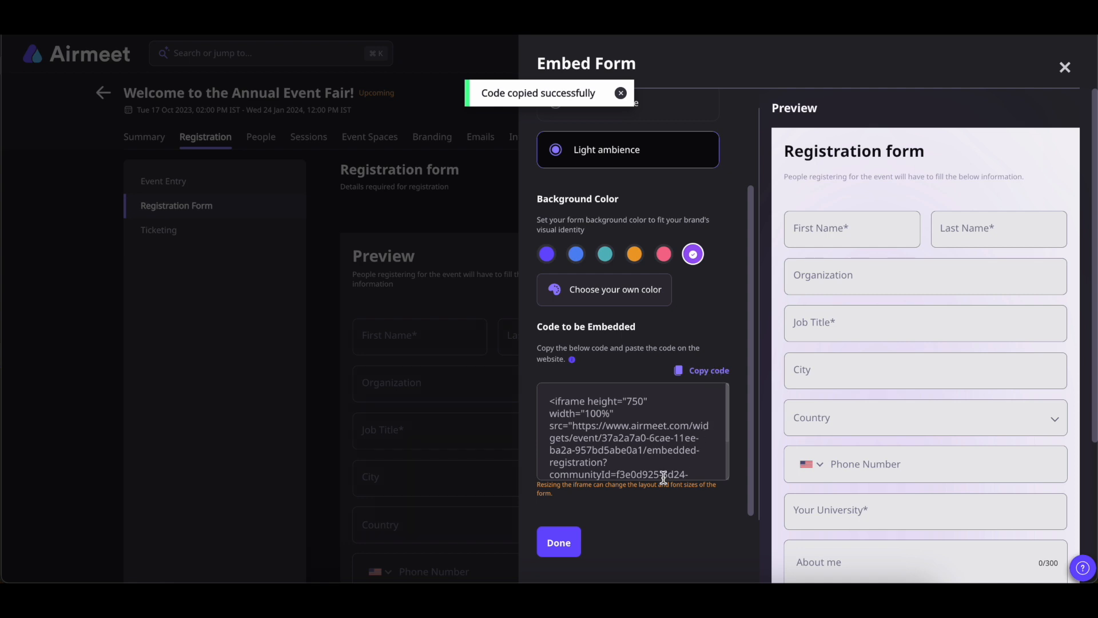
left_click(564, 540)
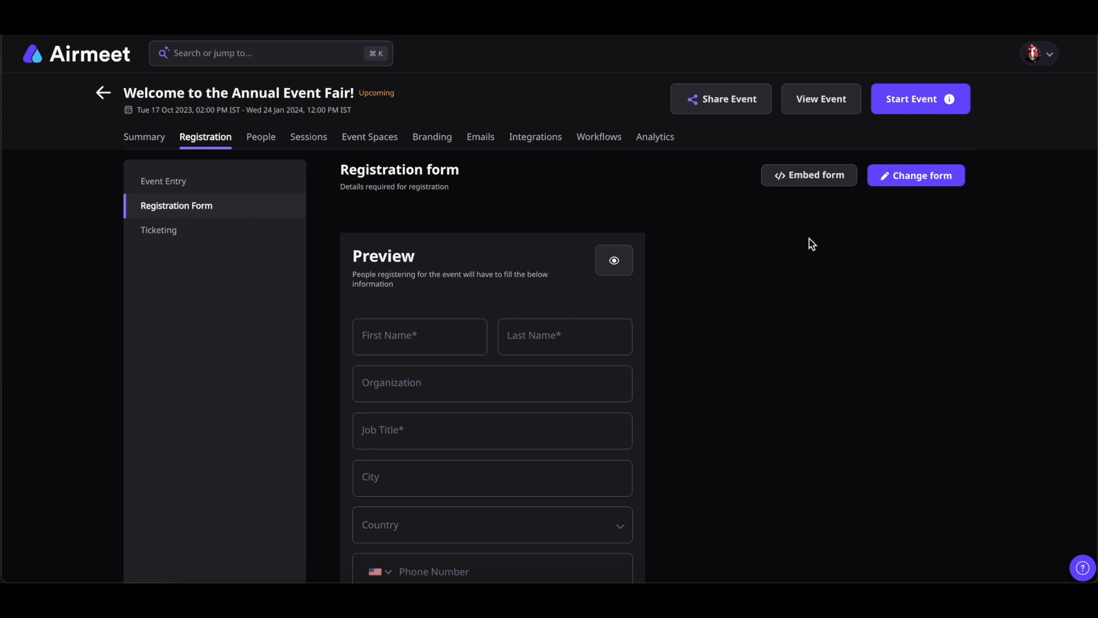
- Preview the saved registration form and examine its fields down to the consent statement
left_click(171, 182)
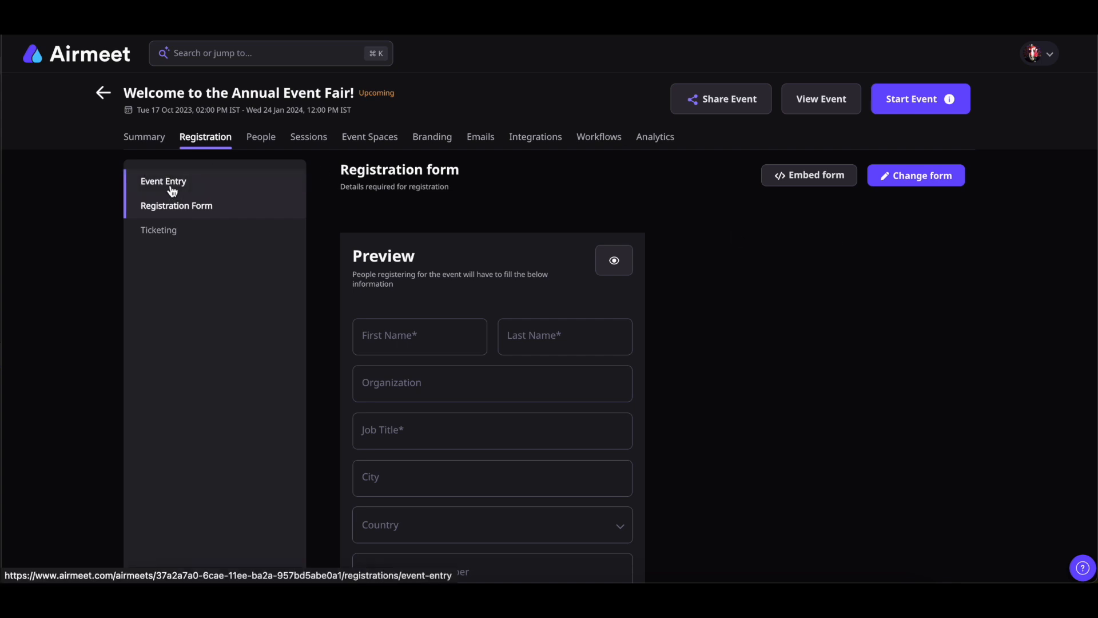
left_click(855, 233)
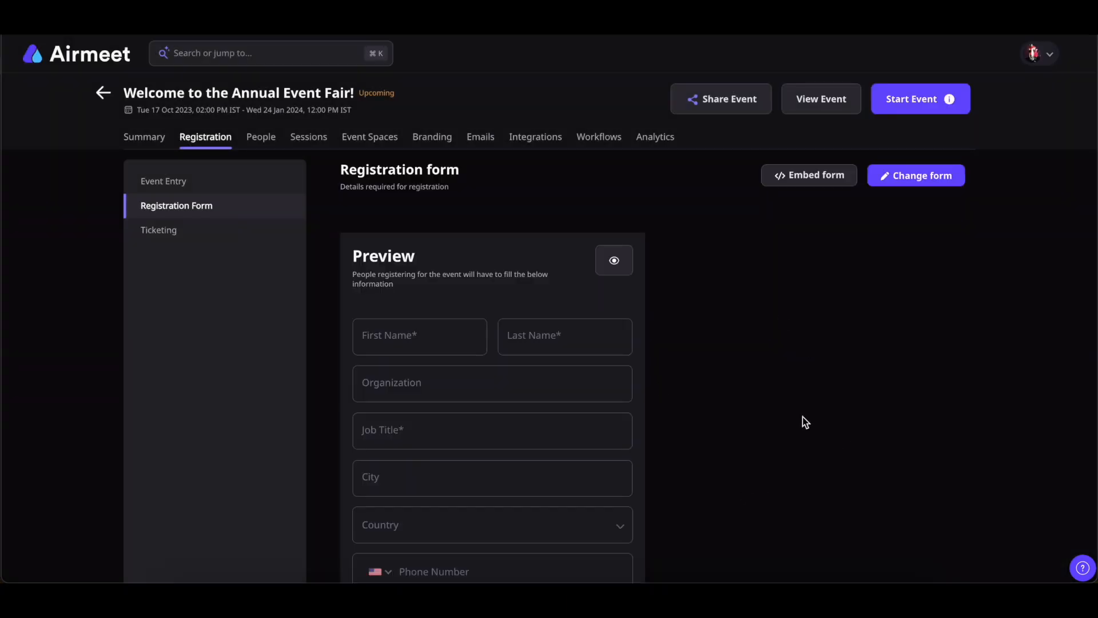
left_click(616, 262)
scroll(849, 470, "down", 5)
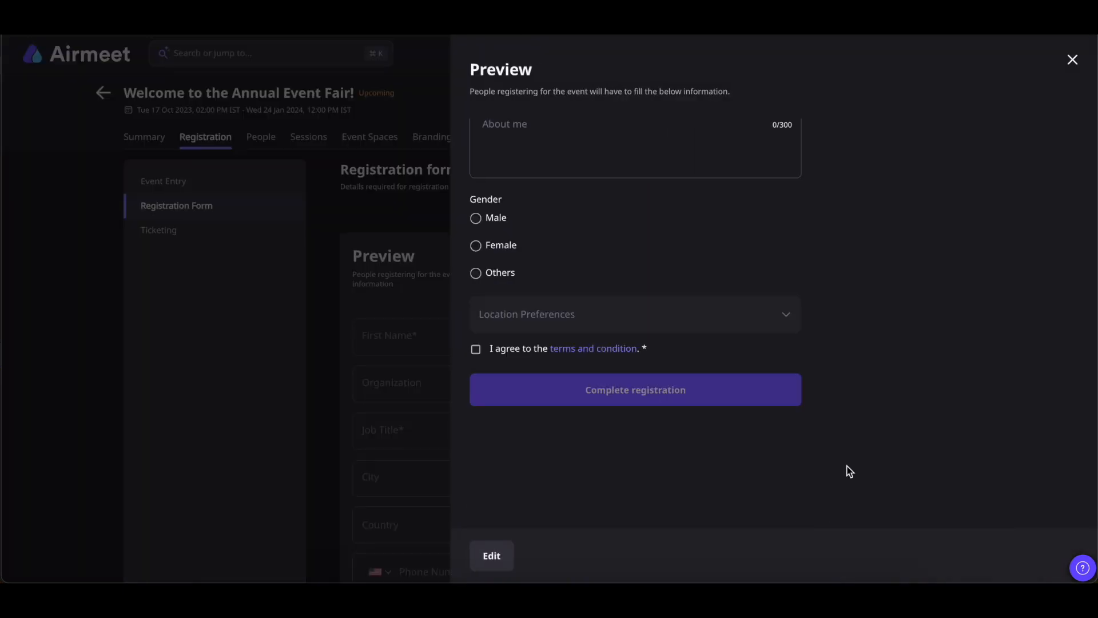